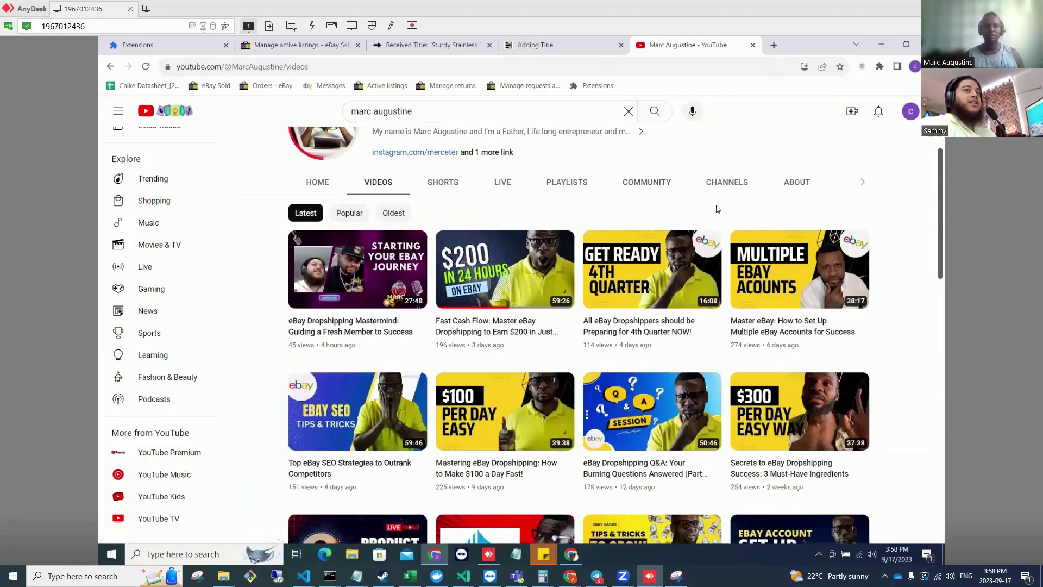
- Browse the channel's uploaded videos on eBay dropshipping, from the latest uploads down to the month-old daily sales updates
{"action": "scroll", "coordinate": [761, 299], "scroll_direction": "down", "scroll_amount": 3}
{"action": "scroll", "coordinate": [776, 341], "scroll_direction": "down", "scroll_amount": 5}
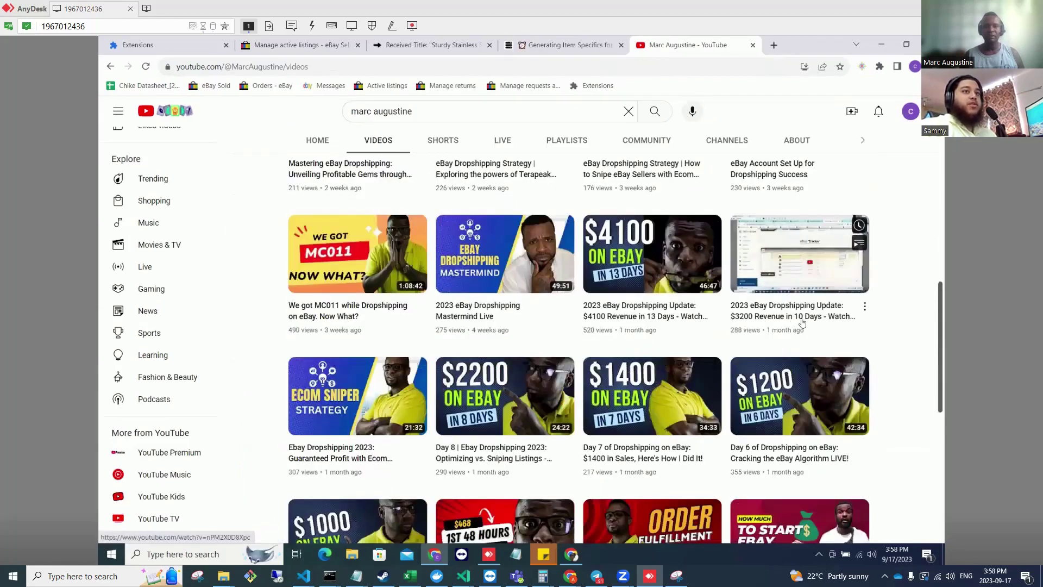
{"action": "mouse_move", "coordinate": [617, 319]}
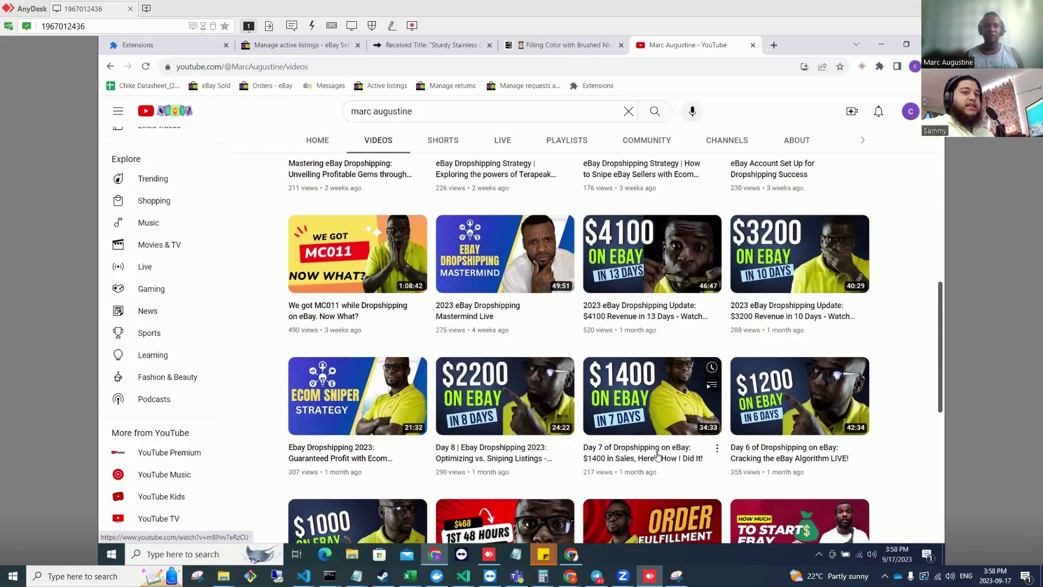
{"action": "scroll", "coordinate": [598, 407], "scroll_direction": "down", "scroll_amount": 2}
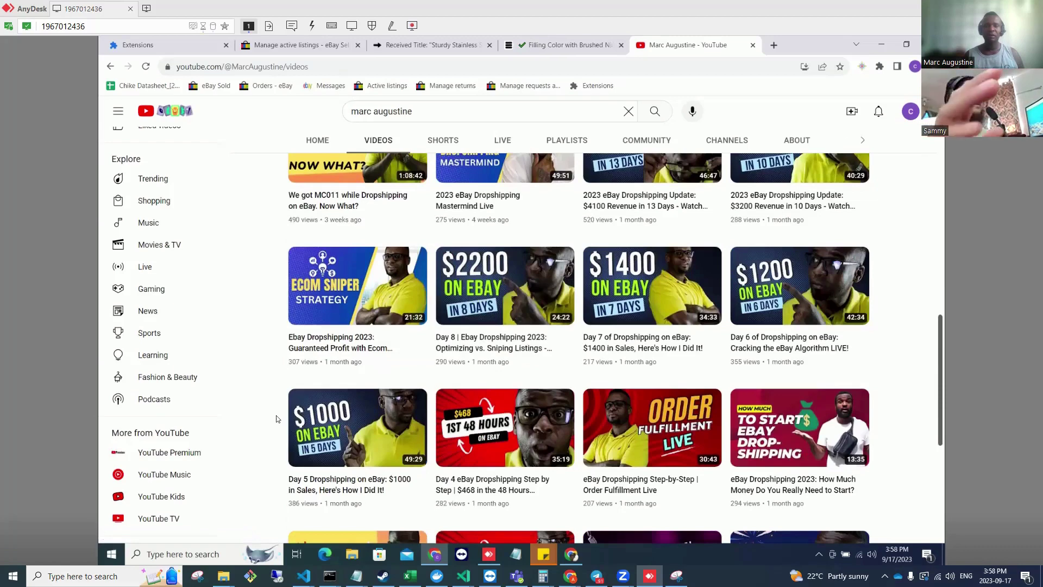
{"action": "scroll", "coordinate": [276, 415], "scroll_direction": "up", "scroll_amount": 6}
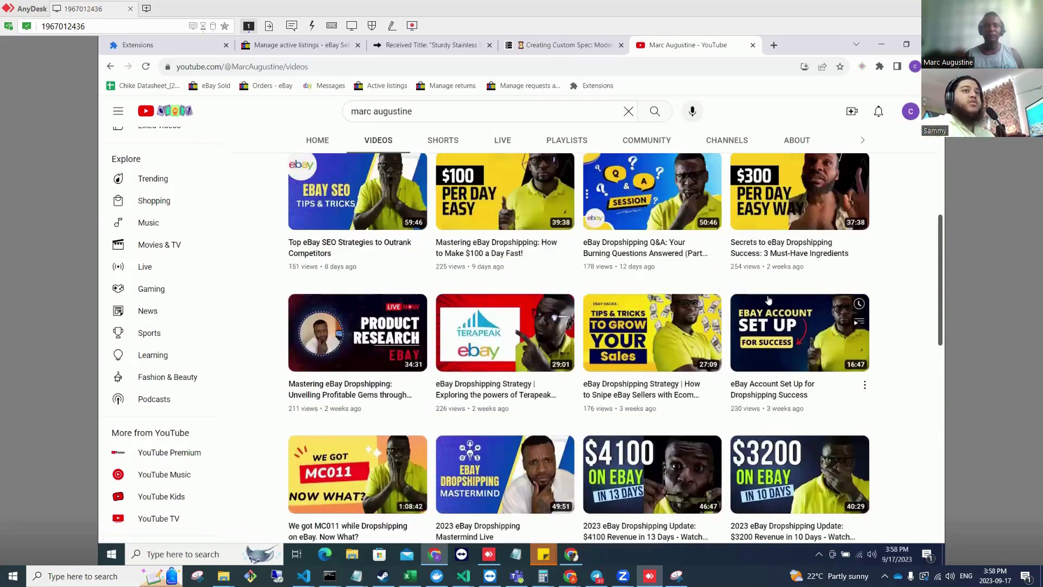
{"action": "scroll", "coordinate": [771, 302], "scroll_direction": "up", "scroll_amount": 2}
{"action": "scroll", "coordinate": [788, 335], "scroll_direction": "up", "scroll_amount": 3}
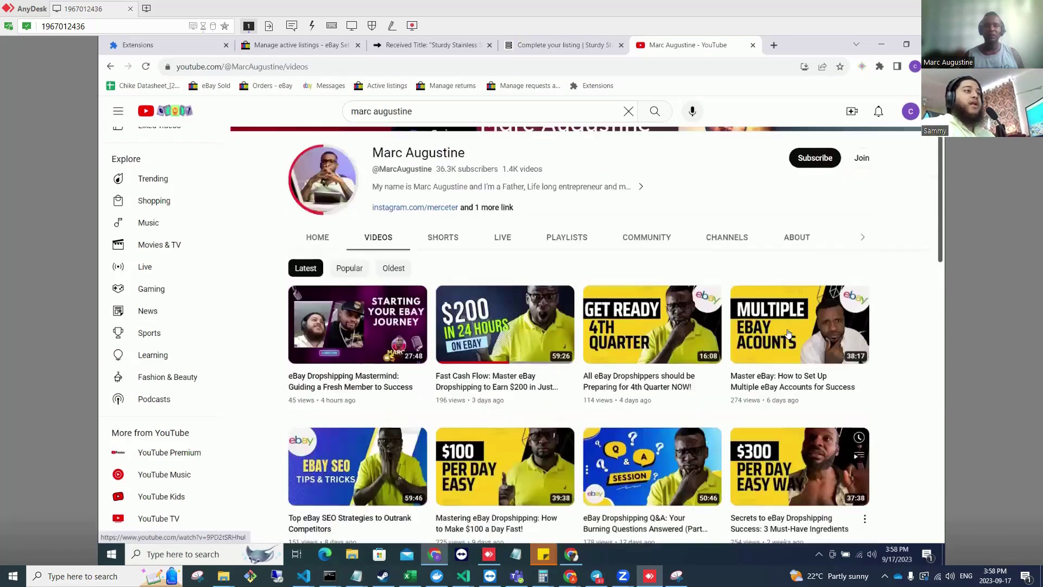
{"action": "scroll", "coordinate": [840, 347], "scroll_direction": "down", "scroll_amount": 4}
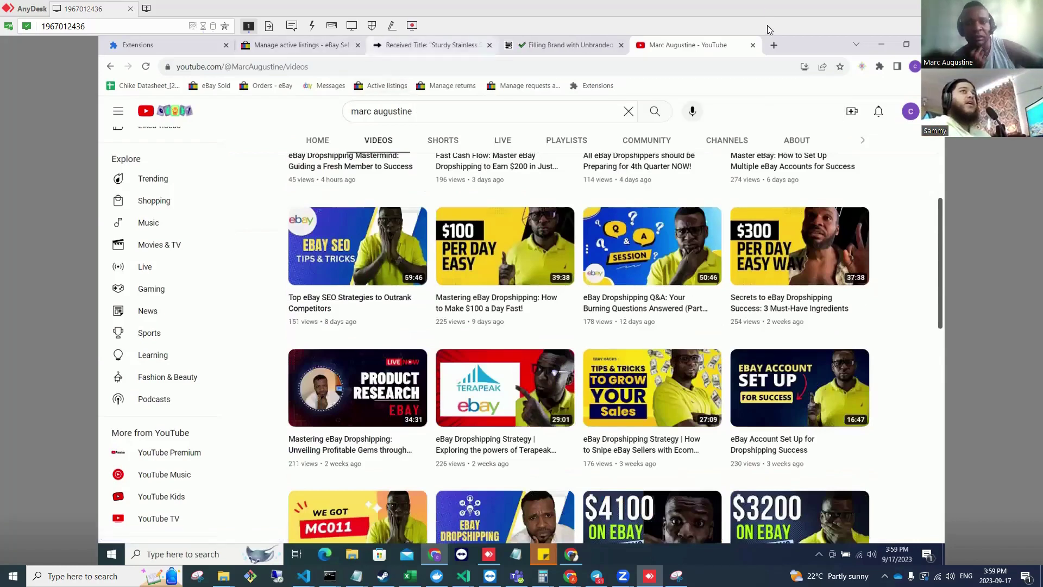
- Open the eBay Seller Hub active listings in a new tab and highlight the total number of active listings
{"action": "left_click", "coordinate": [777, 39]}
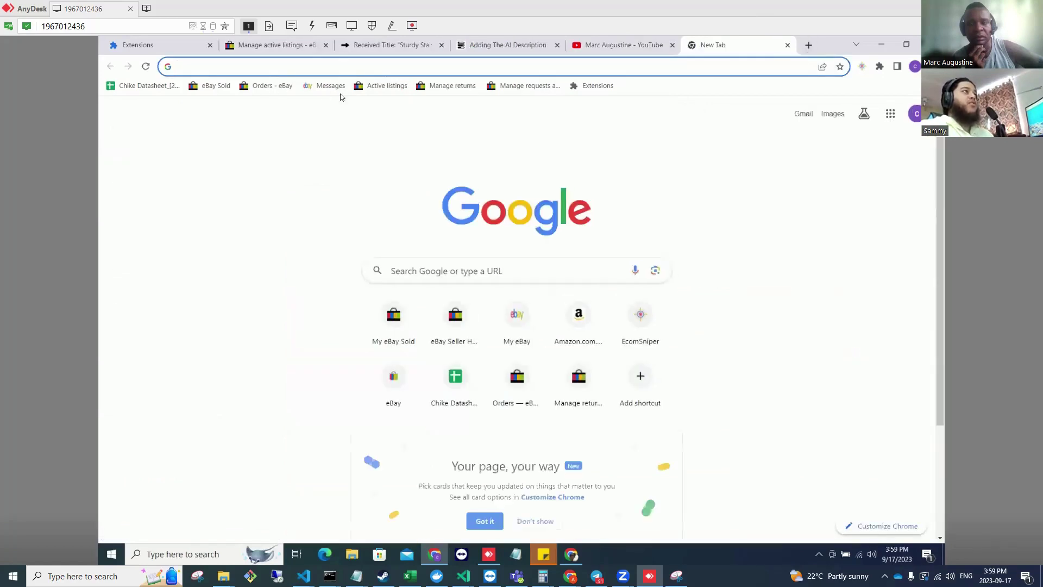
{"action": "left_click", "coordinate": [378, 89]}
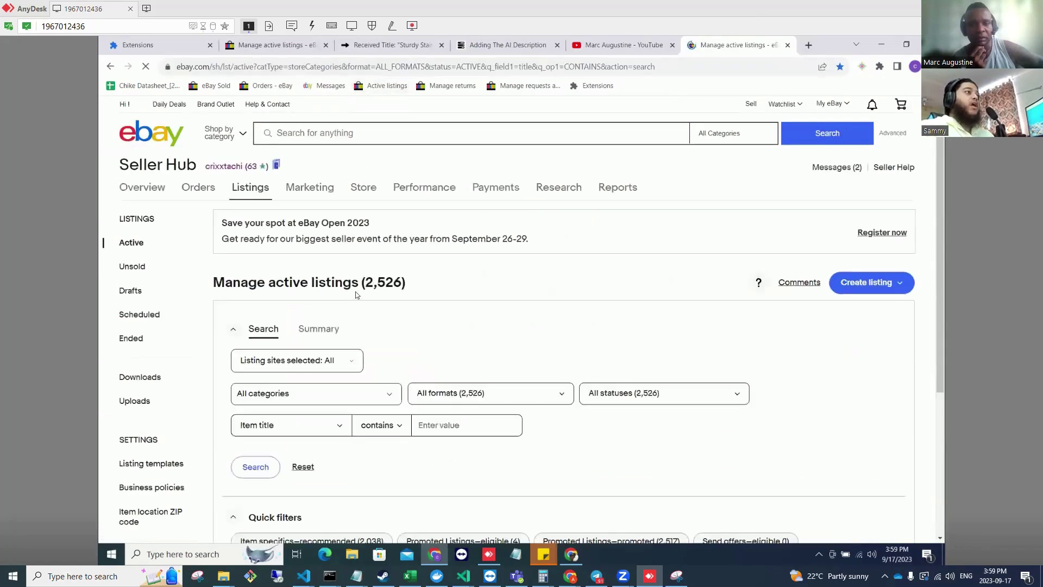
{"action": "double_click", "coordinate": [359, 280]}
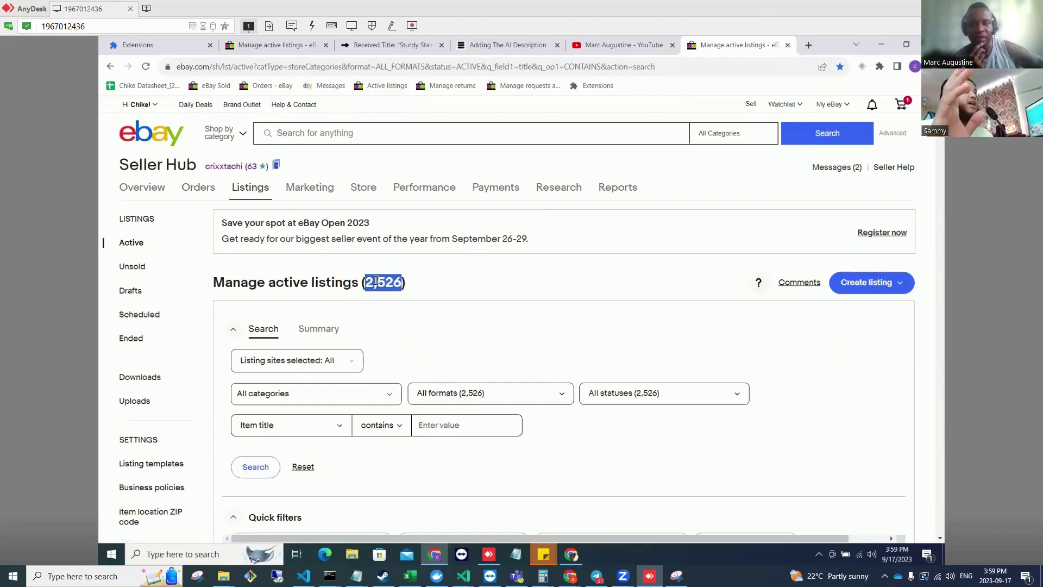
- Return to the water faucet listing form and review its item specifics, condition, description and pricing during automatic submission
{"action": "left_click", "coordinate": [497, 49]}
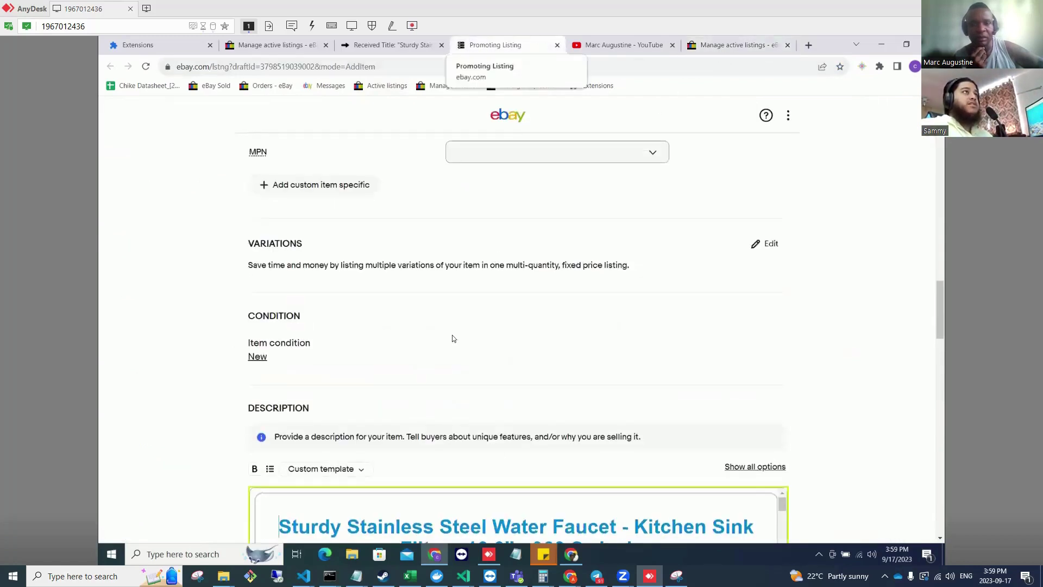
{"action": "scroll", "coordinate": [437, 304], "scroll_direction": "down", "scroll_amount": 5}
{"action": "scroll", "coordinate": [437, 305], "scroll_direction": "down", "scroll_amount": 8}
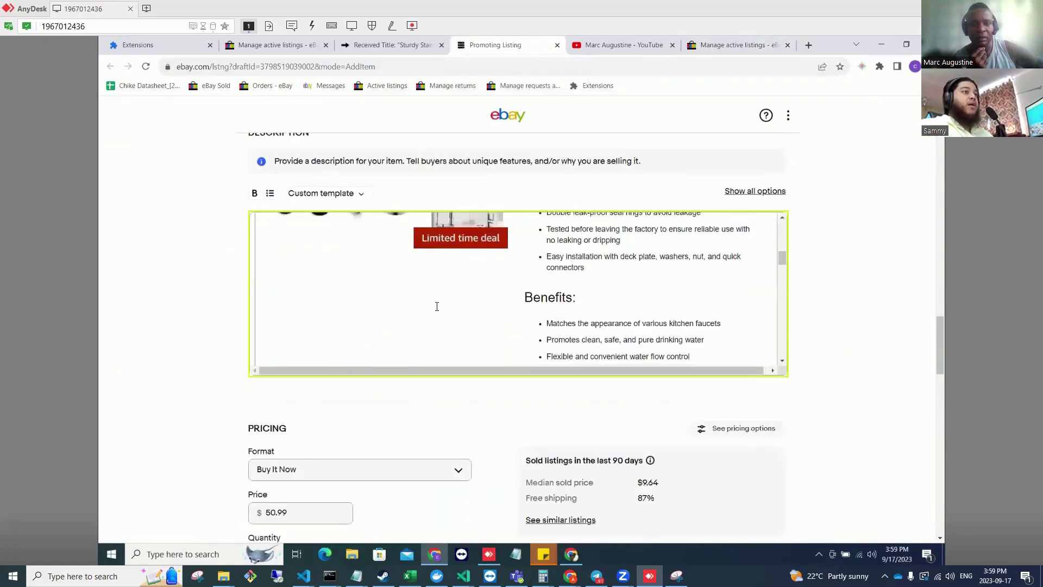
{"action": "scroll", "coordinate": [487, 237], "scroll_direction": "up", "scroll_amount": 3}
{"action": "scroll", "coordinate": [487, 237], "scroll_direction": "up", "scroll_amount": 3}
{"action": "scroll", "coordinate": [506, 196], "scroll_direction": "up", "scroll_amount": 15}
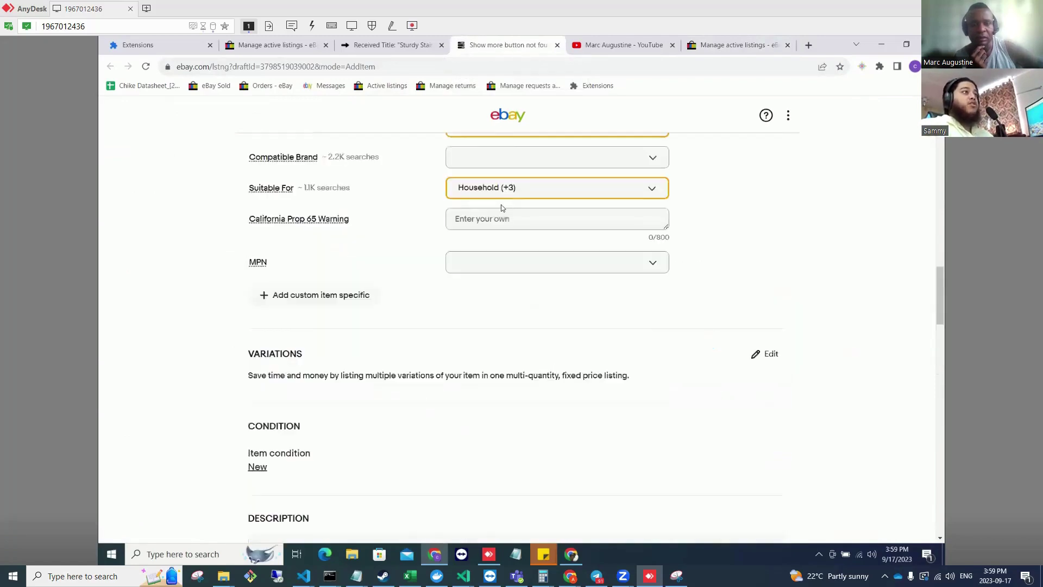
{"action": "scroll", "coordinate": [473, 380], "scroll_direction": "up", "scroll_amount": 3}
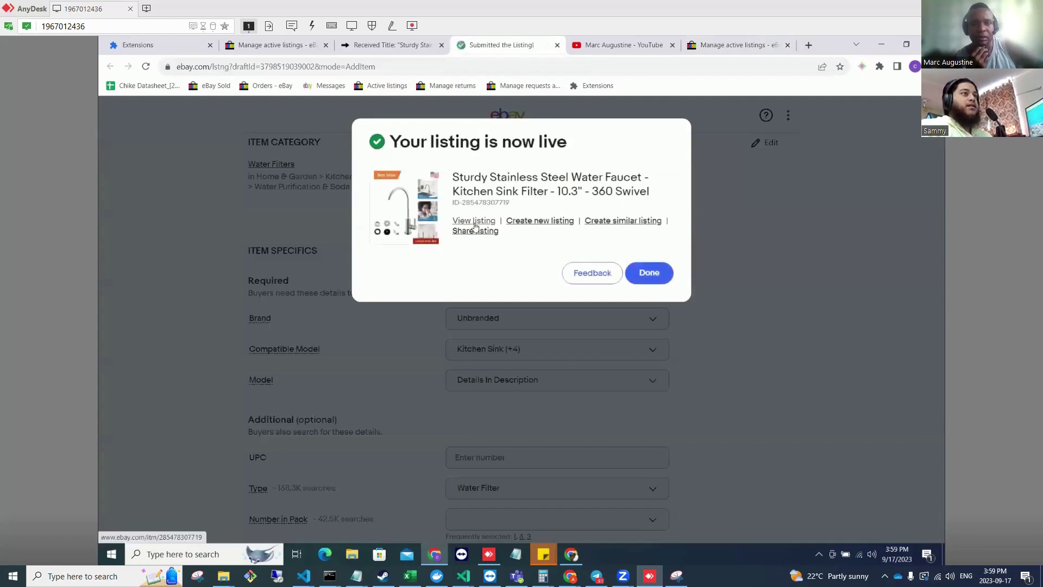
- View the live faucet listing and compare its title and images with the source Amazon product page
{"action": "left_click", "coordinate": [454, 191]}
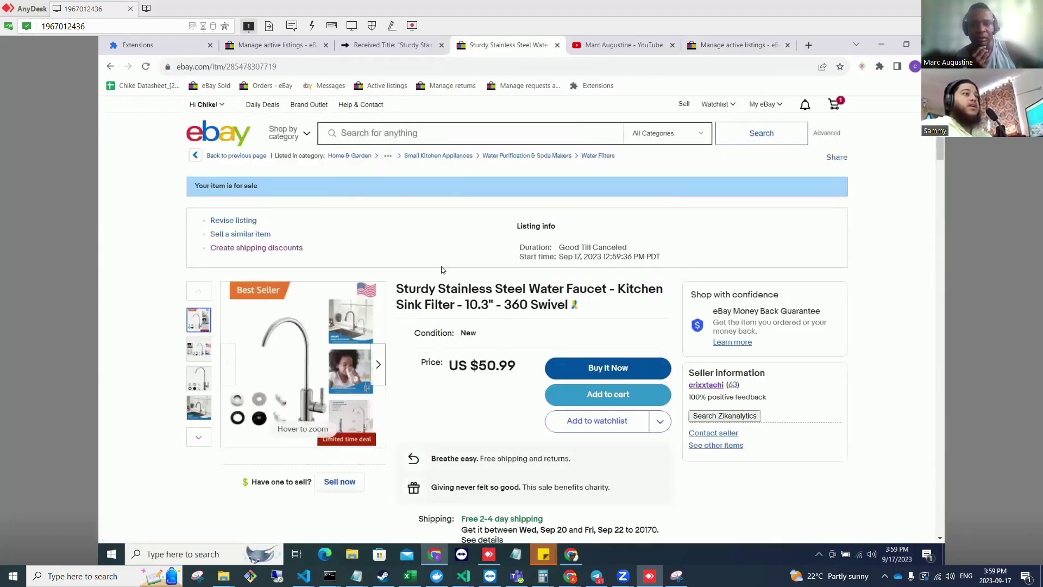
{"action": "scroll", "coordinate": [441, 266], "scroll_direction": "down", "scroll_amount": 1}
{"action": "left_click_drag", "start_coordinate": [395, 234], "coordinate": [568, 251]}
{"action": "left_click", "coordinate": [392, 45]}
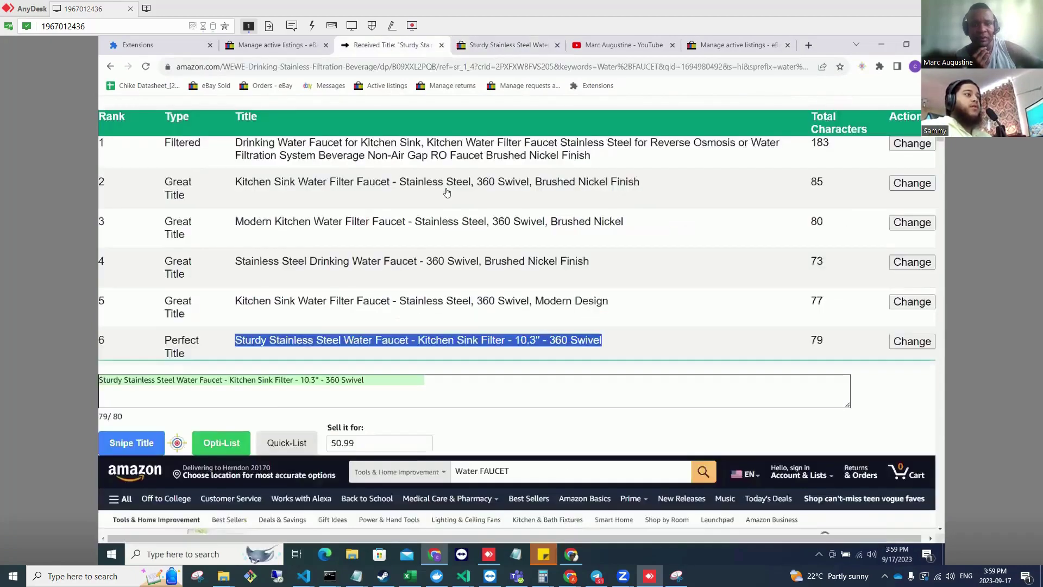
{"action": "scroll", "coordinate": [456, 250], "scroll_direction": "down", "scroll_amount": 3}
{"action": "scroll", "coordinate": [457, 256], "scroll_direction": "down", "scroll_amount": 4}
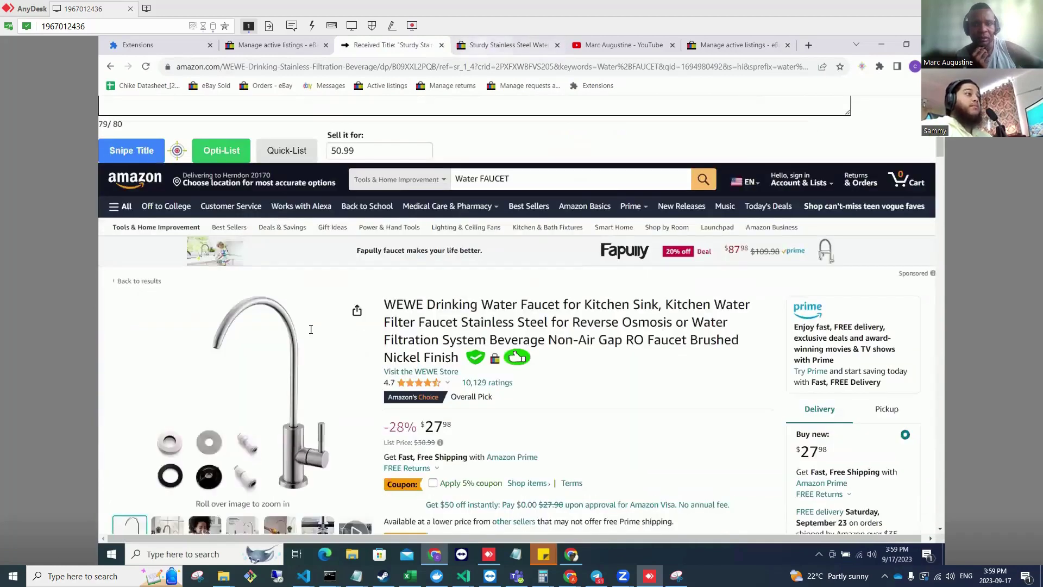
{"action": "left_click", "coordinate": [485, 48]}
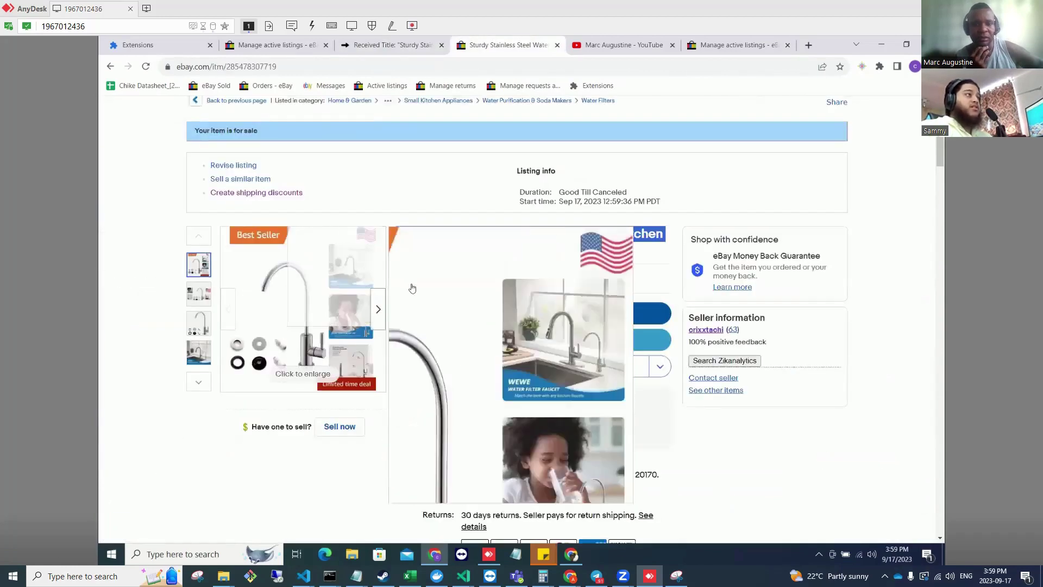
- Examine the live listing's shipping and returns details and its item specifics, including color, compatible model, material and suitable-for values
{"action": "scroll", "coordinate": [460, 371], "scroll_direction": "down", "scroll_amount": 2}
{"action": "scroll", "coordinate": [459, 371], "scroll_direction": "down", "scroll_amount": 15}
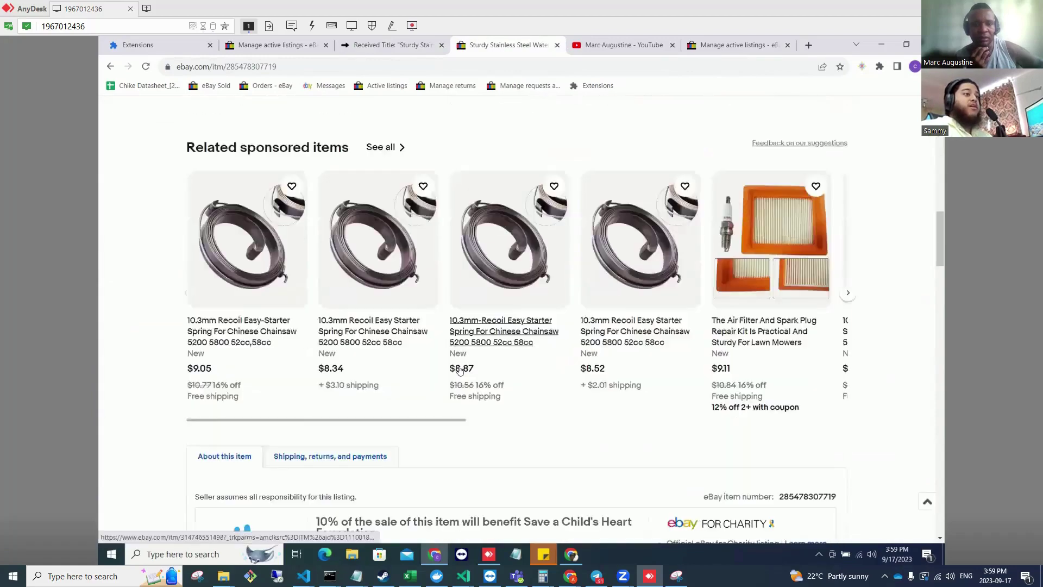
{"action": "scroll", "coordinate": [521, 309], "scroll_direction": "up", "scroll_amount": 10}
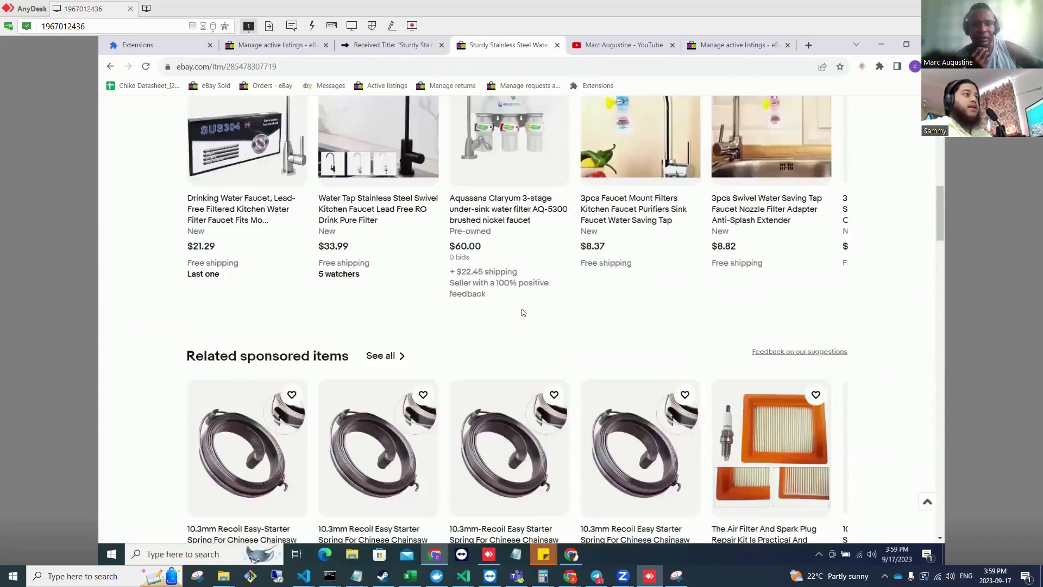
{"action": "scroll", "coordinate": [522, 309], "scroll_direction": "up", "scroll_amount": 2}
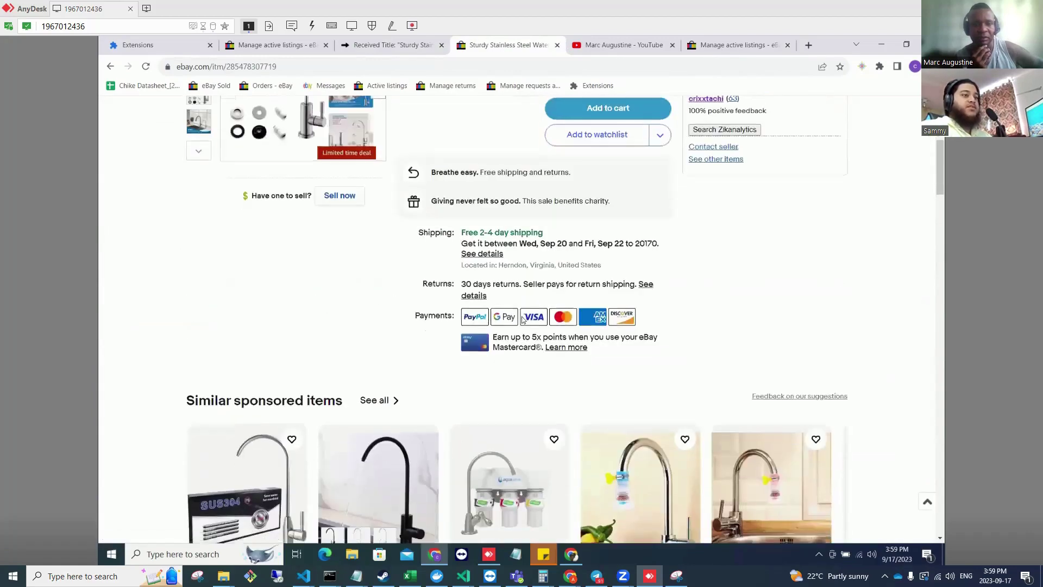
{"action": "scroll", "coordinate": [522, 309], "scroll_direction": "down", "scroll_amount": 10}
{"action": "scroll", "coordinate": [523, 321], "scroll_direction": "down", "scroll_amount": 6}
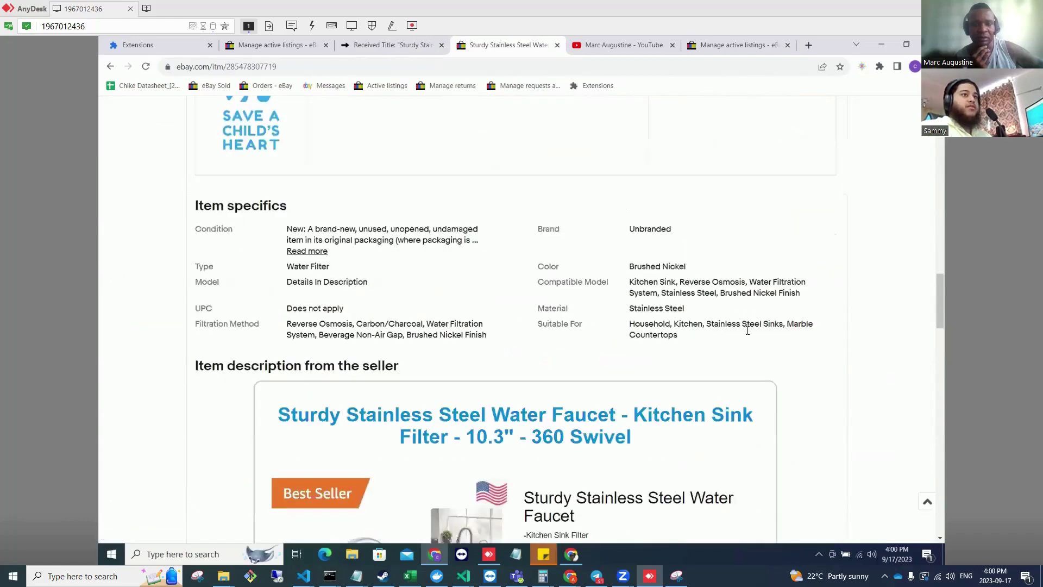
{"action": "mouse_move", "coordinate": [678, 334]}
{"action": "left_mouse_down"}
{"action": "mouse_move", "coordinate": [625, 310]}
{"action": "mouse_move", "coordinate": [196, 279]}
{"action": "mouse_move", "coordinate": [418, 323]}
{"action": "mouse_move", "coordinate": [260, 306]}
{"action": "mouse_move", "coordinate": [218, 287]}
{"action": "mouse_move", "coordinate": [219, 259]}
{"action": "mouse_move", "coordinate": [621, 277]}
{"action": "mouse_move", "coordinate": [613, 269]}
{"action": "mouse_move", "coordinate": [632, 283]}
{"action": "left_mouse_up"}
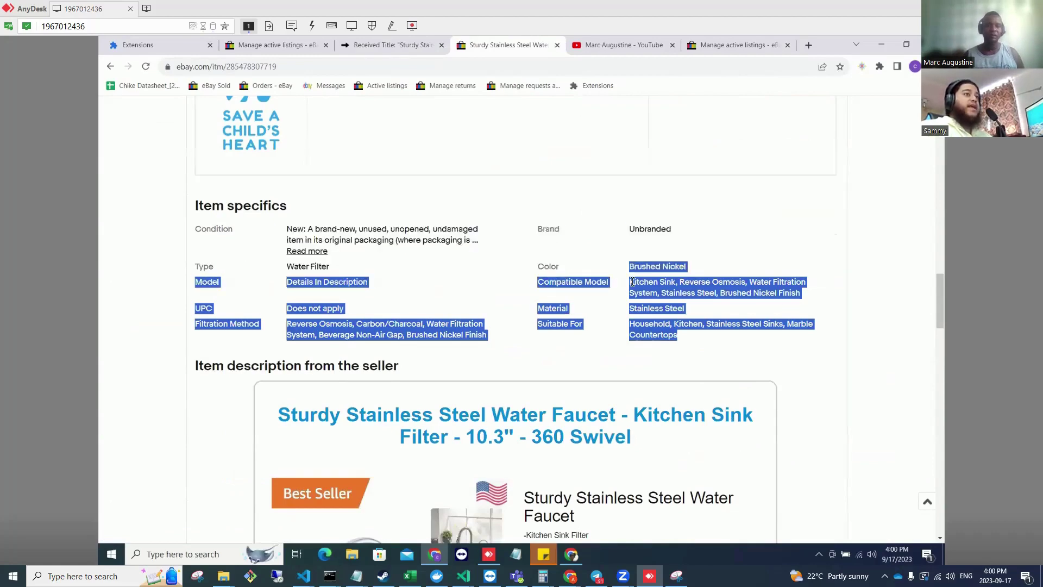
{"action": "left_click", "coordinate": [632, 283]}
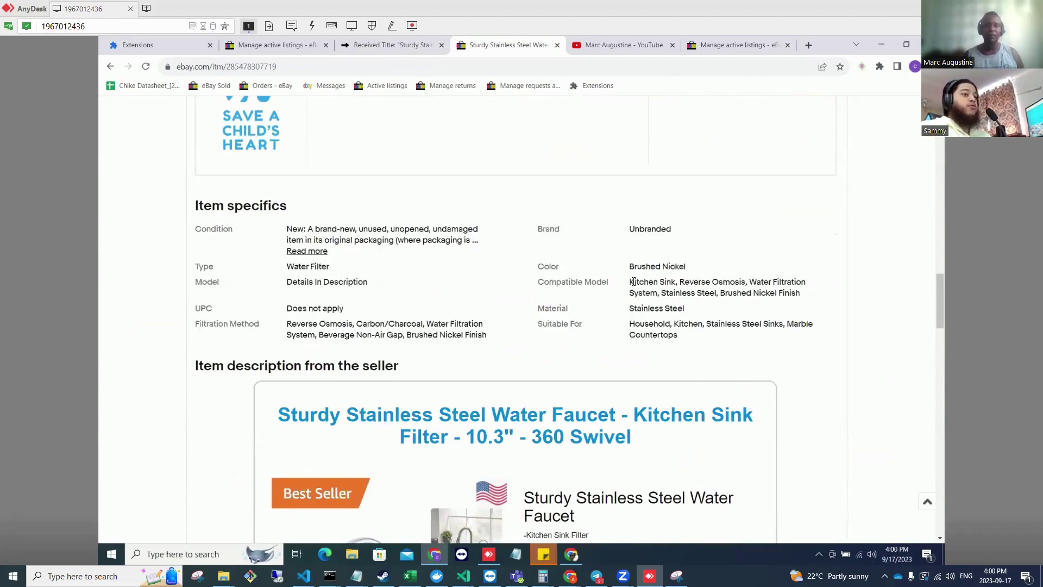
- Read the live listing's features and benefits description and compare it with the "About this item" section on Amazon
{"action": "scroll", "coordinate": [634, 281], "scroll_direction": "down", "scroll_amount": 7}
{"action": "scroll", "coordinate": [523, 205], "scroll_direction": "up", "scroll_amount": 2}
{"action": "scroll", "coordinate": [526, 204], "scroll_direction": "down", "scroll_amount": 1}
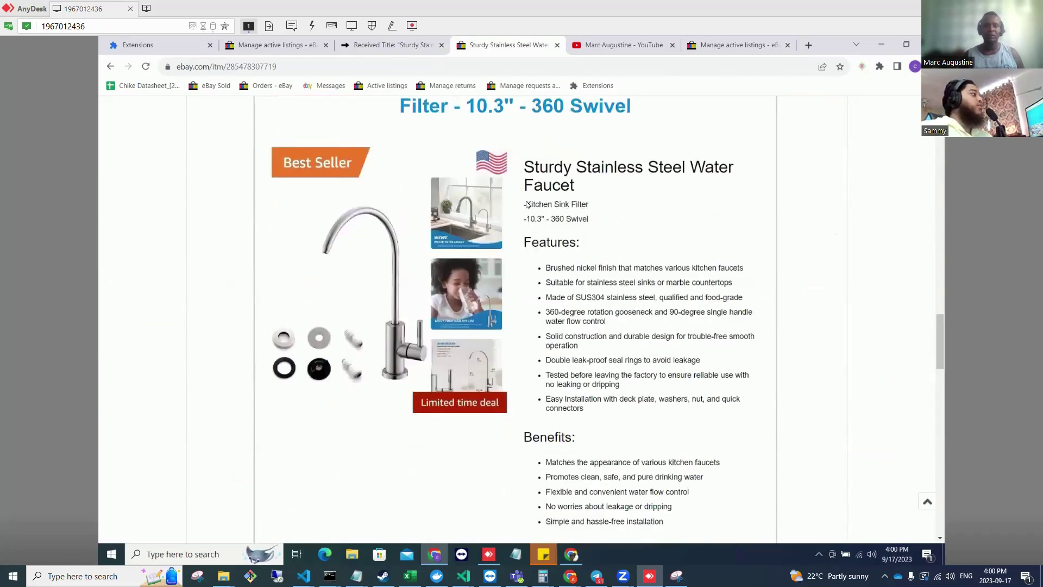
{"action": "scroll", "coordinate": [535, 234], "scroll_direction": "down", "scroll_amount": 5}
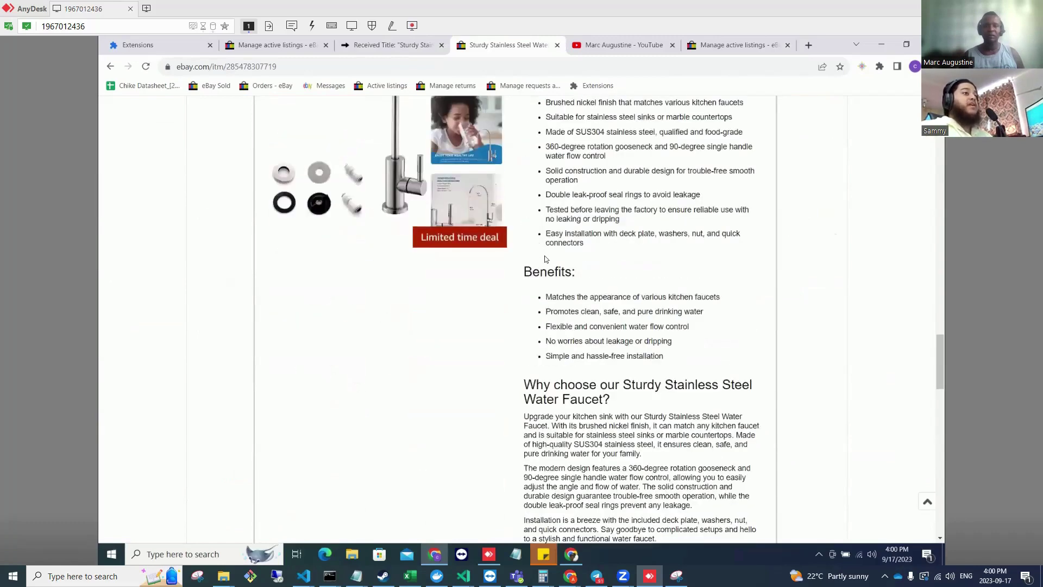
{"action": "scroll", "coordinate": [582, 328], "scroll_direction": "up", "scroll_amount": 8}
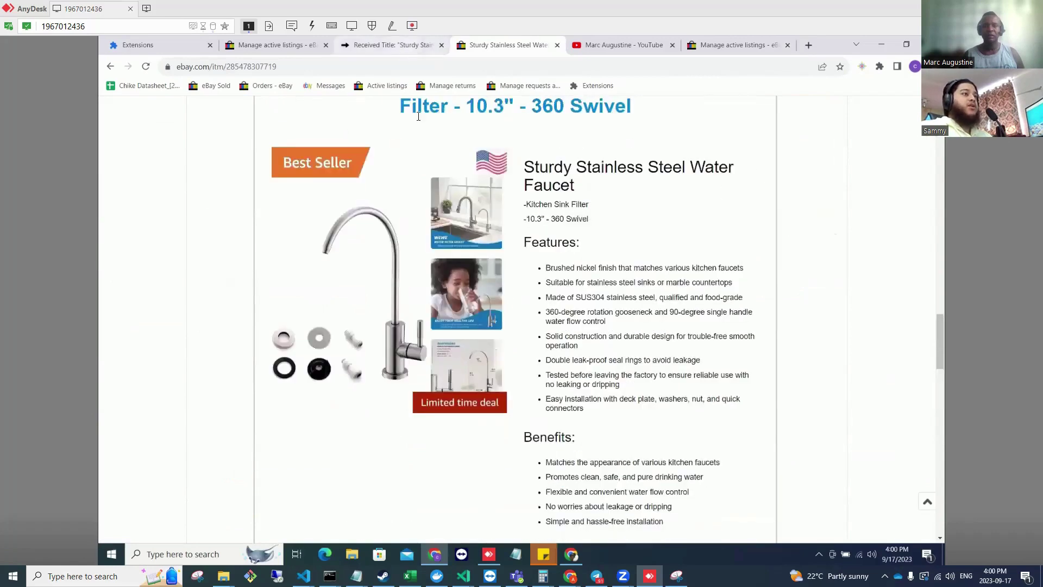
{"action": "left_click", "coordinate": [392, 45]}
{"action": "scroll", "coordinate": [520, 330], "scroll_direction": "down", "scroll_amount": 11}
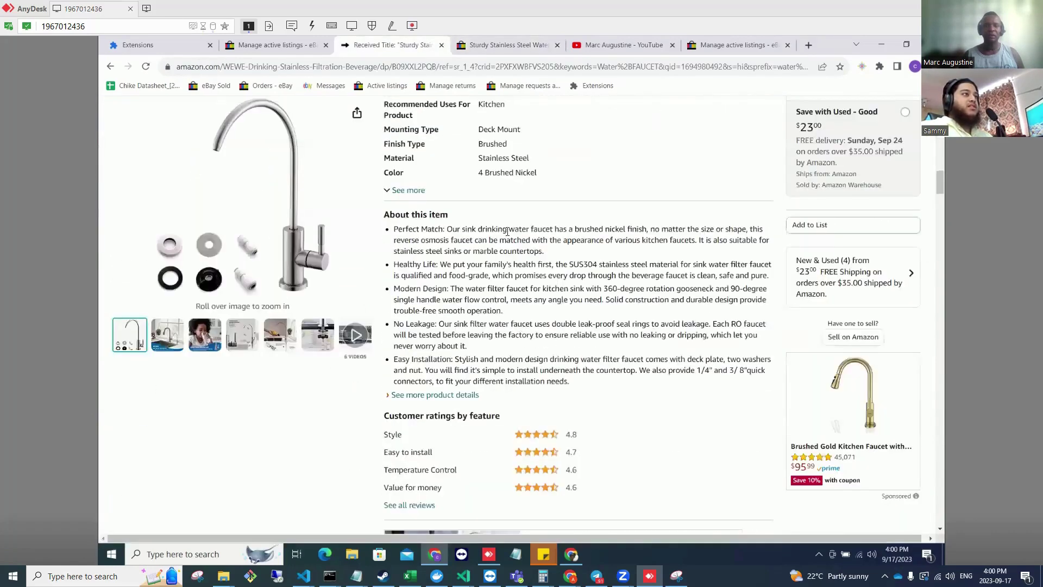
{"action": "left_click", "coordinate": [487, 49]}
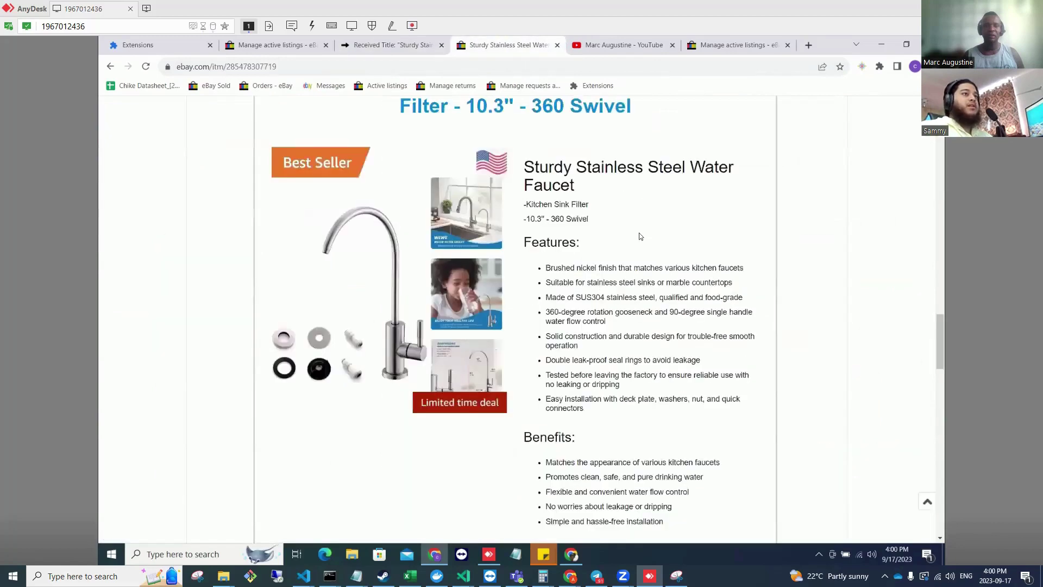
{"action": "scroll", "coordinate": [581, 316], "scroll_direction": "down", "scroll_amount": 1}
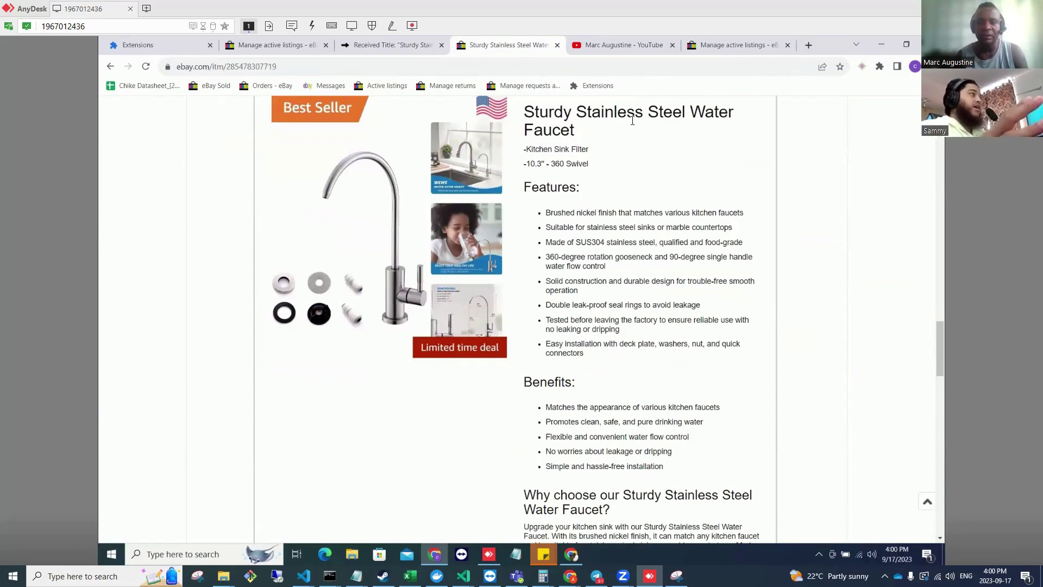
- Close the YouTube tab and open the Product Hunter from the Ebay Sniper extension's ultimate features
{"action": "left_click", "coordinate": [672, 45]}
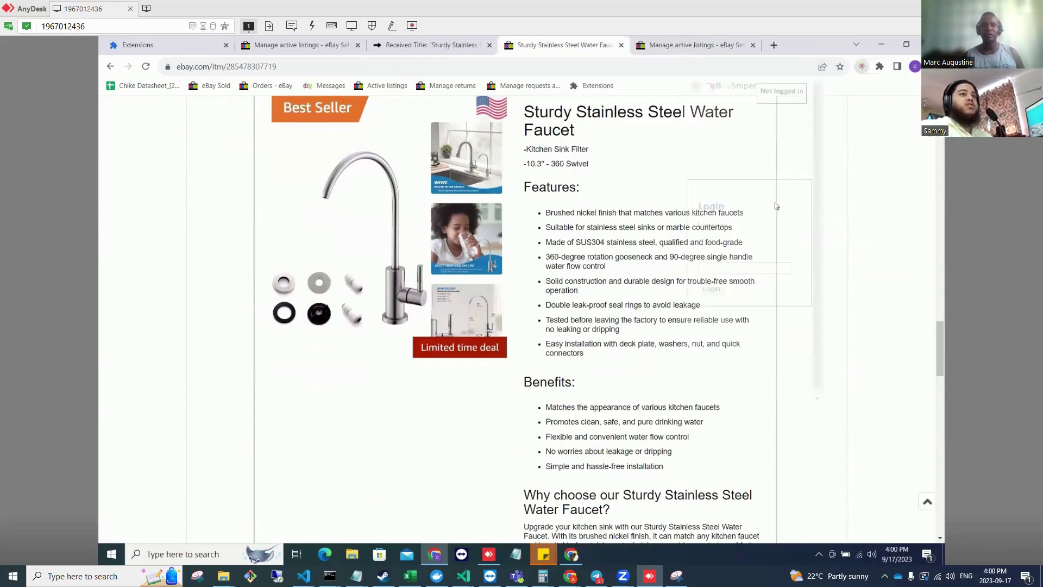
{"action": "left_click", "coordinate": [861, 66]}
{"action": "scroll", "coordinate": [762, 305], "scroll_direction": "down", "scroll_amount": 3}
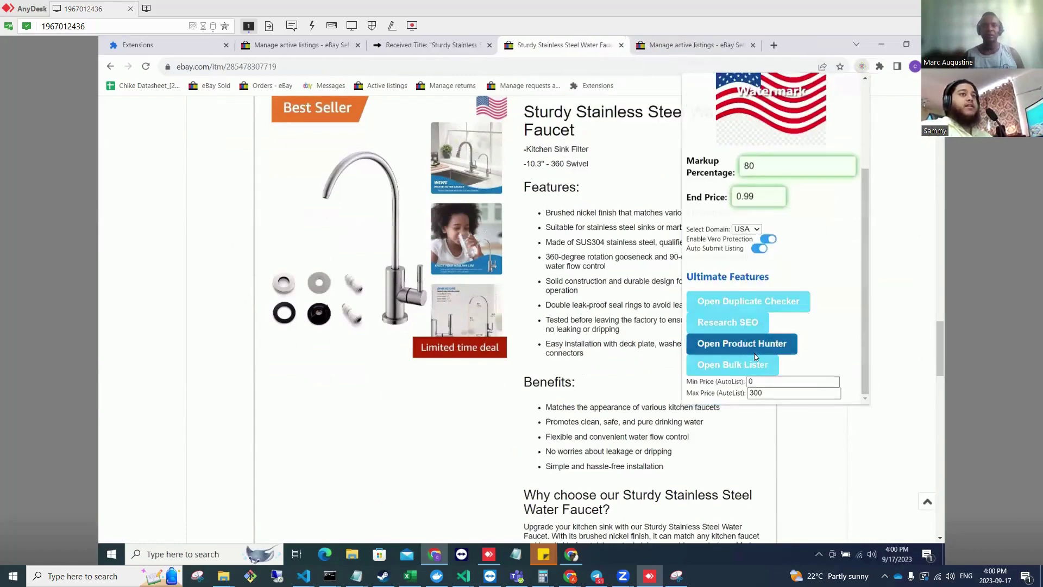
{"action": "left_click", "coordinate": [755, 353]}
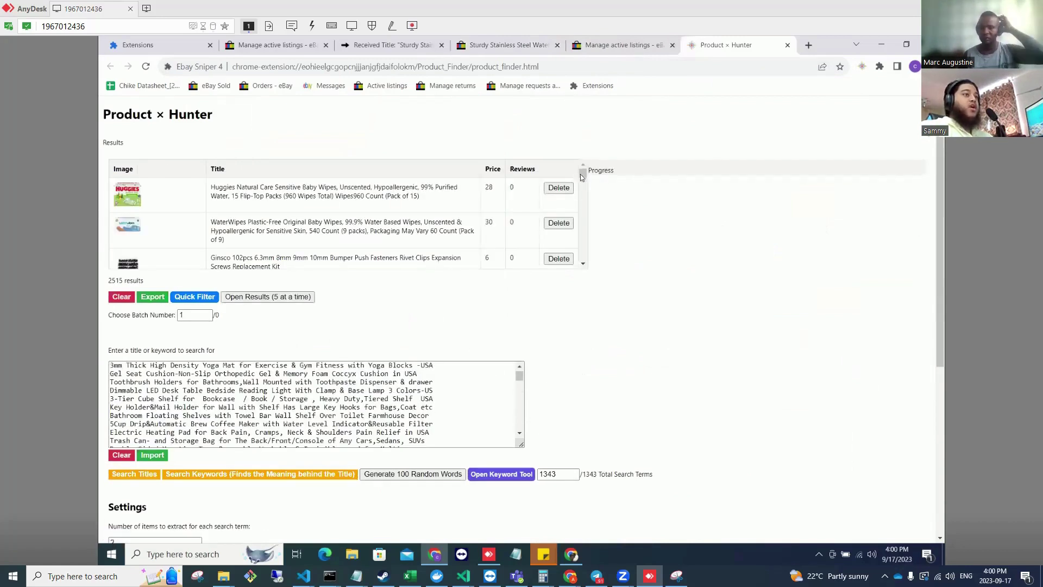
- Check the Product Hunter result count, look through the results to the end of the list, and clear all results
{"action": "double_click", "coordinate": [549, 475]}
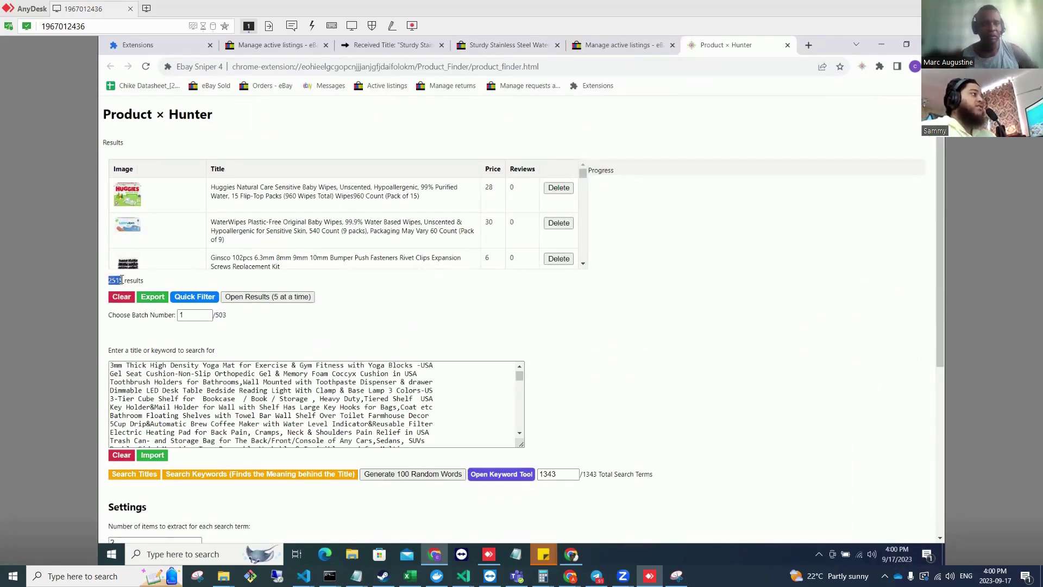
{"action": "key", "text": "Tab"}
{"action": "left_click_drag", "start_coordinate": [582, 179], "coordinate": [577, 274]}
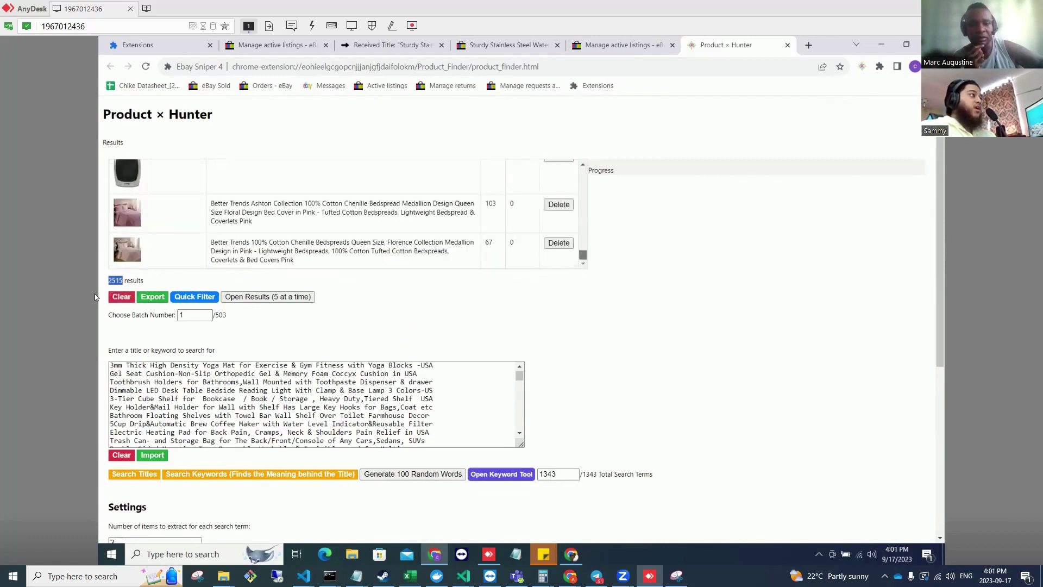
{"action": "left_click", "coordinate": [121, 298]}
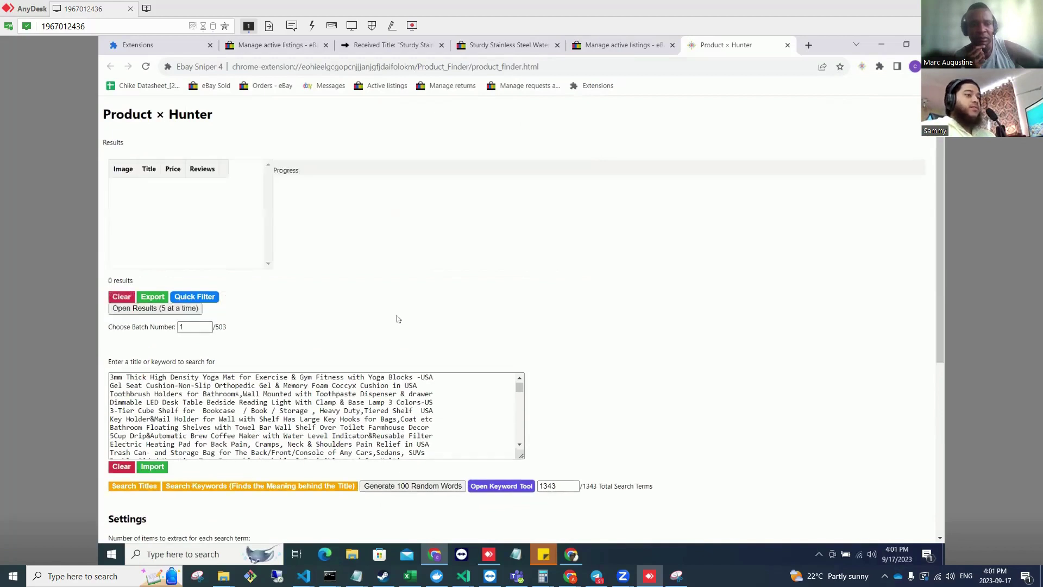
- Reset the search-term position to 0 and start a Product Hunter search by the listed titles
{"action": "double_click", "coordinate": [560, 486]}
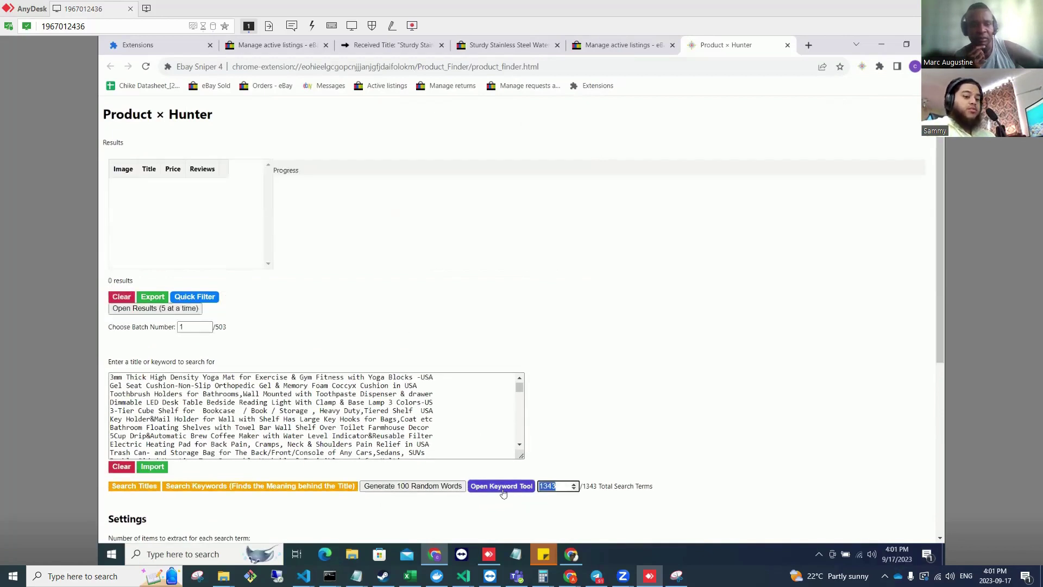
{"action": "left_click", "coordinate": [389, 468]}
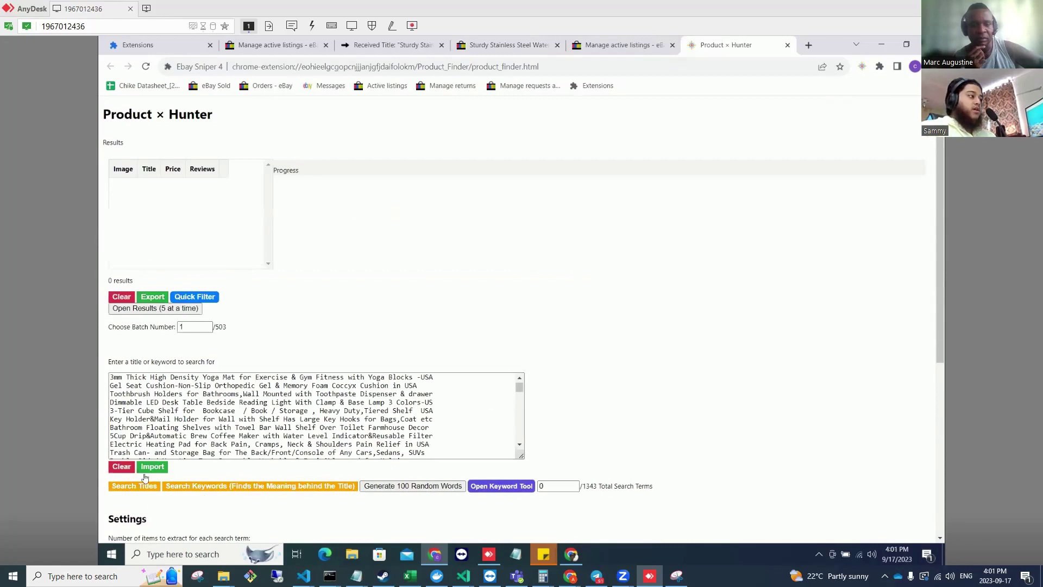
{"action": "left_click", "coordinate": [520, 375]}
{"action": "scroll", "coordinate": [520, 375], "scroll_direction": "up", "scroll_amount": 3}
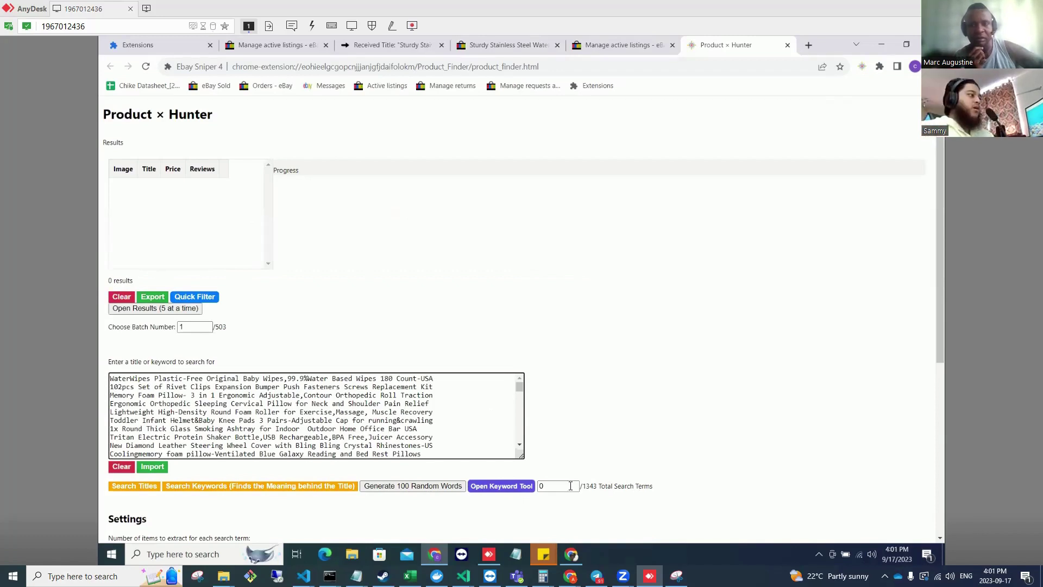
{"action": "left_click", "coordinate": [147, 489]}
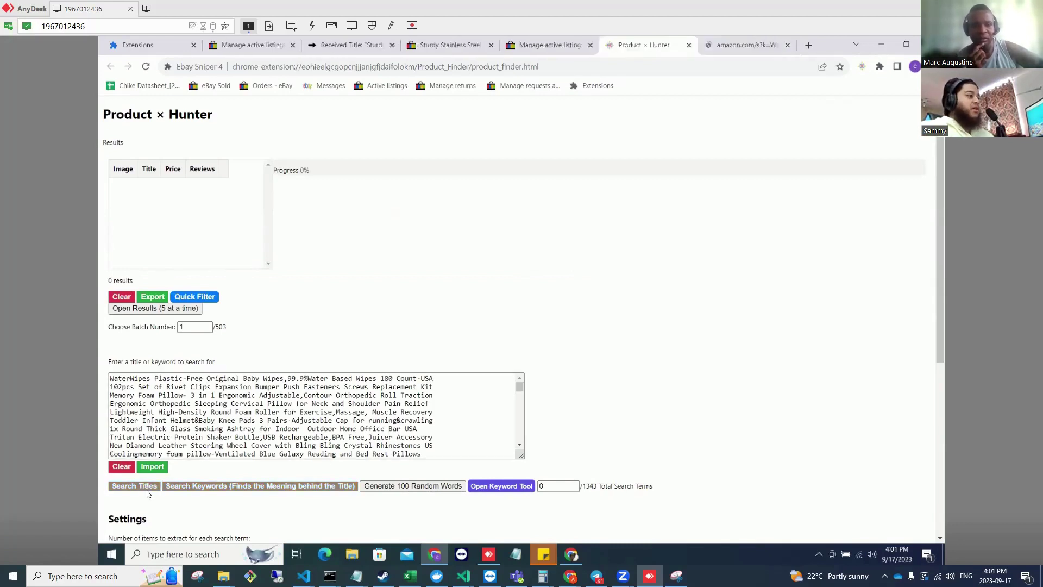
- Look through the incoming search results, checking the product titles and prices found for the first search terms
{"action": "left_click_drag", "start_coordinate": [519, 387], "coordinate": [513, 459]}
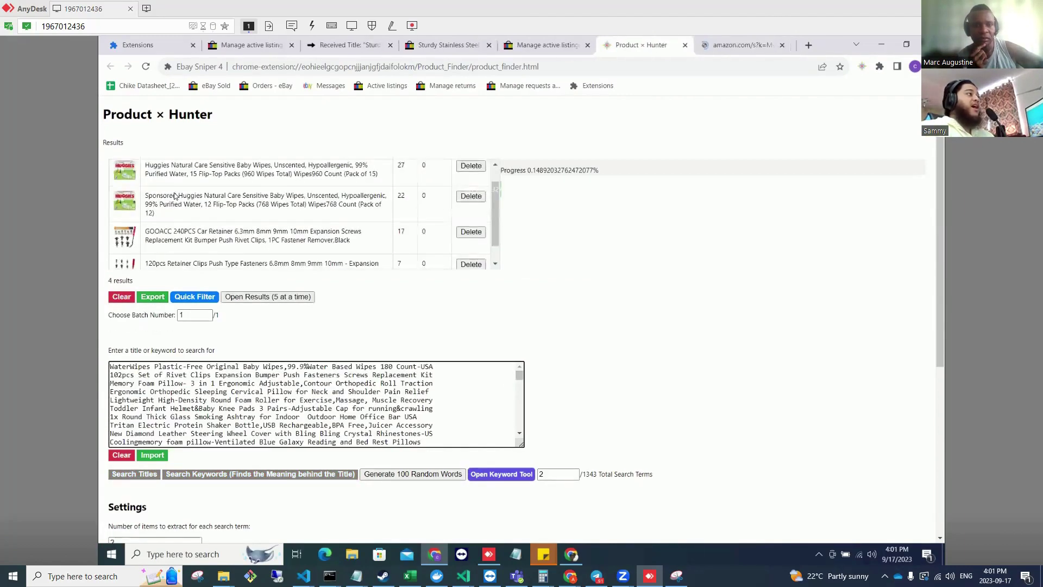
{"action": "scroll", "coordinate": [184, 200], "scroll_direction": "down", "scroll_amount": 5}
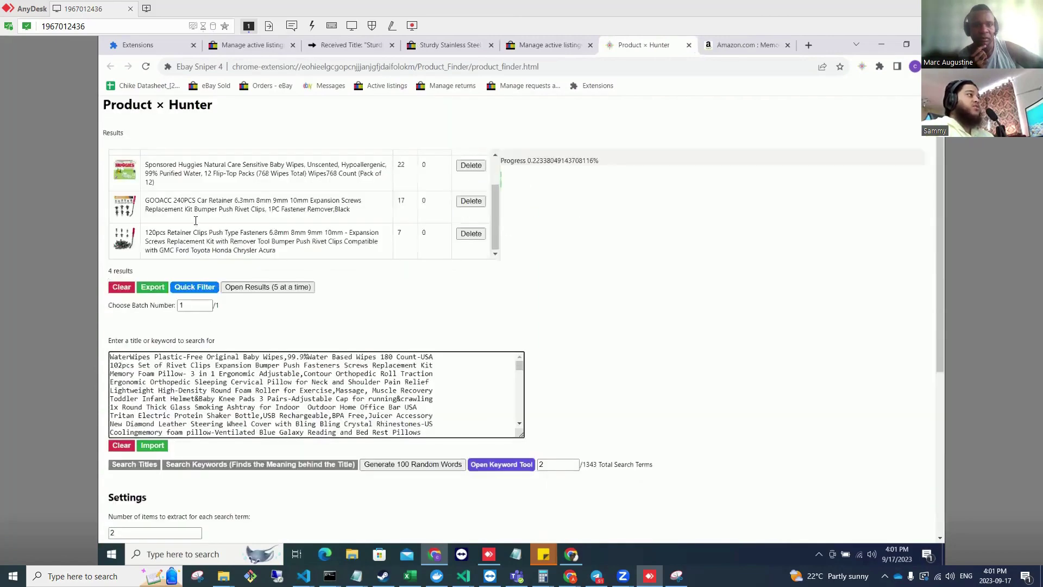
{"action": "scroll", "coordinate": [380, 222], "scroll_direction": "down", "scroll_amount": 1}
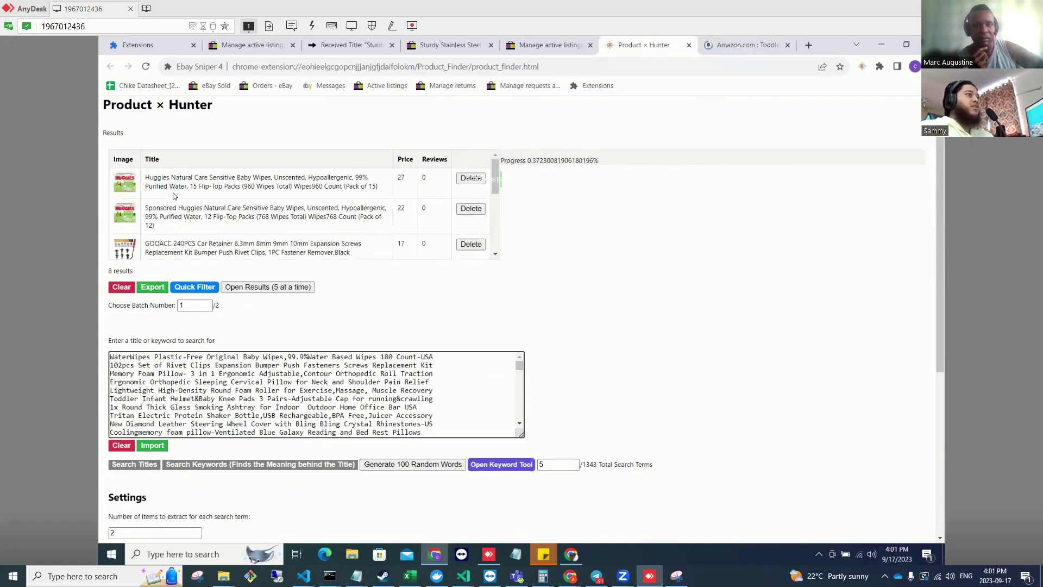
{"action": "scroll", "coordinate": [174, 194], "scroll_direction": "down", "scroll_amount": 5}
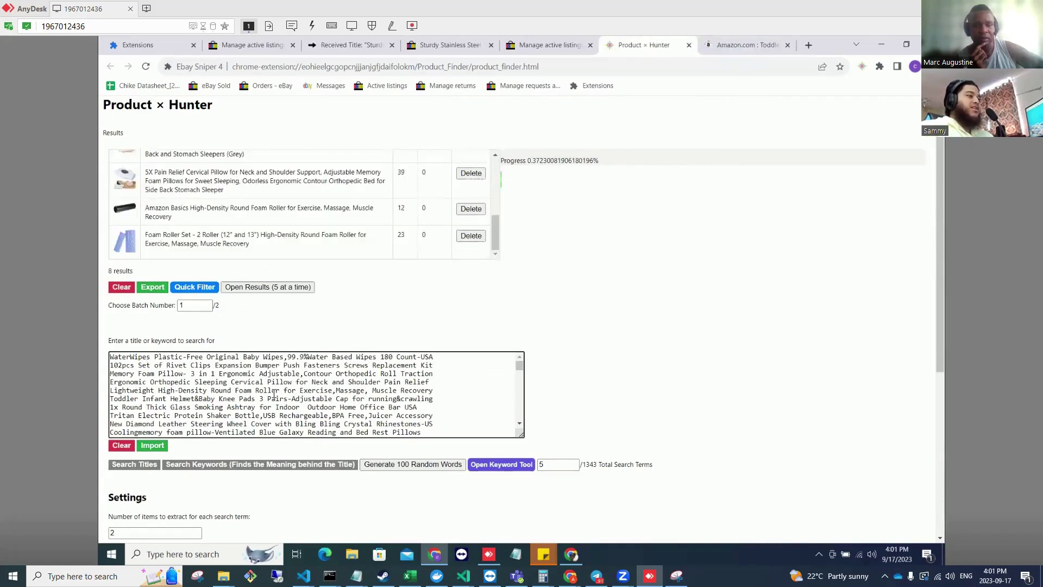
- Review the extraction settings, price and review filters and excluded words, and pause the running product search
{"action": "scroll", "coordinate": [237, 461], "scroll_direction": "down", "scroll_amount": 3}
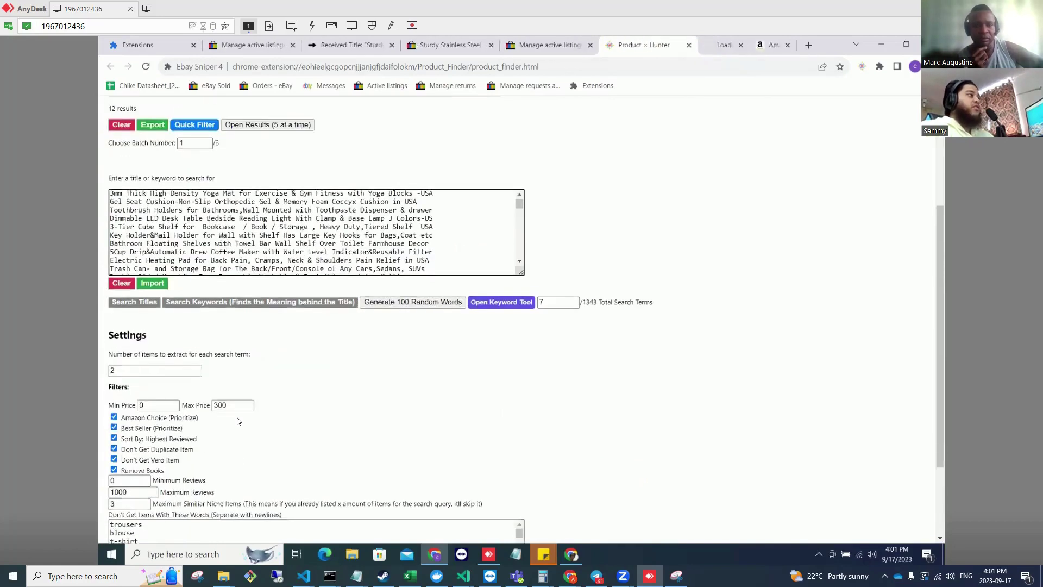
{"action": "scroll", "coordinate": [237, 417], "scroll_direction": "up", "scroll_amount": 3}
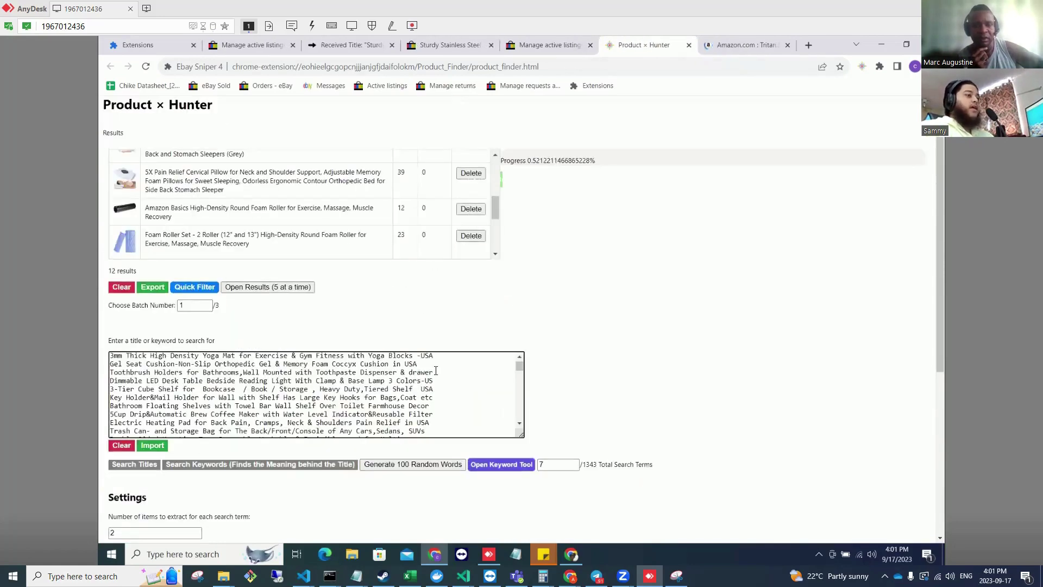
{"action": "scroll", "coordinate": [384, 466], "scroll_direction": "down", "scroll_amount": 5}
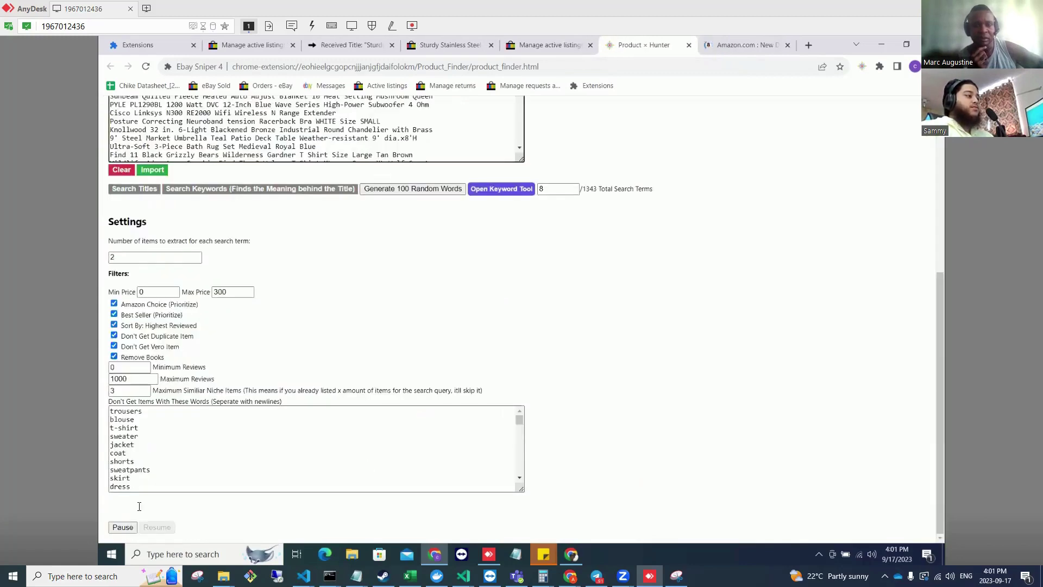
{"action": "scroll", "coordinate": [304, 267], "scroll_direction": "up", "scroll_amount": 2}
{"action": "scroll", "coordinate": [306, 250], "scroll_direction": "up", "scroll_amount": 3}
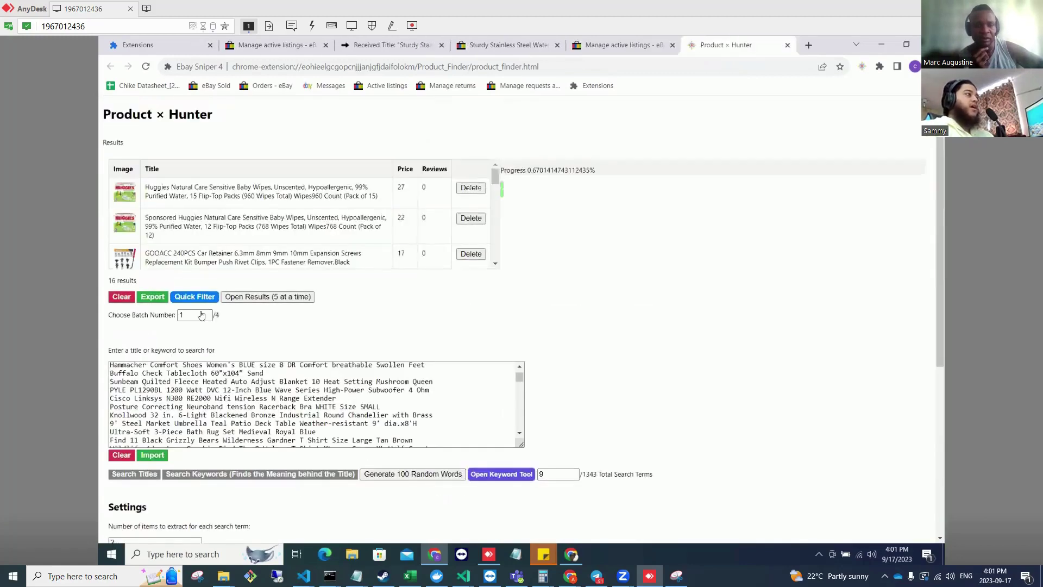
- Export the found products as a list of Amazon links, close the list and look through the results to the end
{"action": "left_click", "coordinate": [153, 297]}
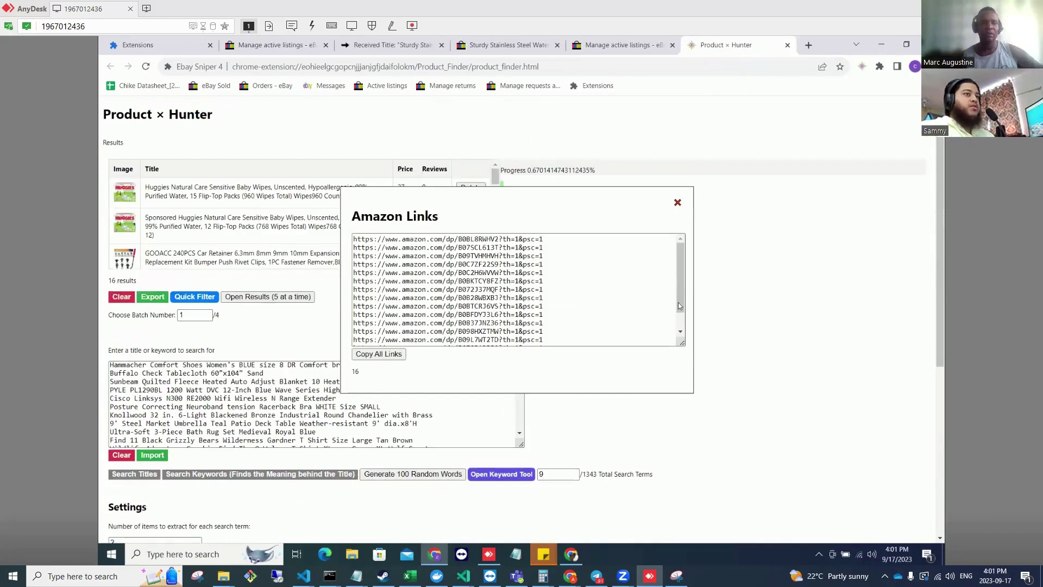
{"action": "left_click", "coordinate": [626, 287]}
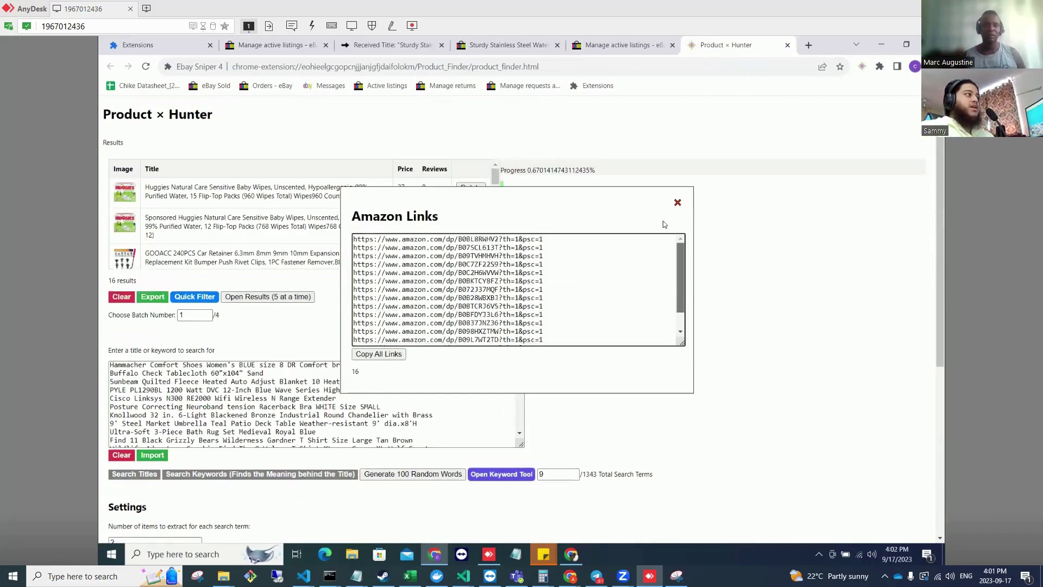
{"action": "left_click", "coordinate": [677, 202]}
{"action": "scroll", "coordinate": [410, 211], "scroll_direction": "down", "scroll_amount": 10}
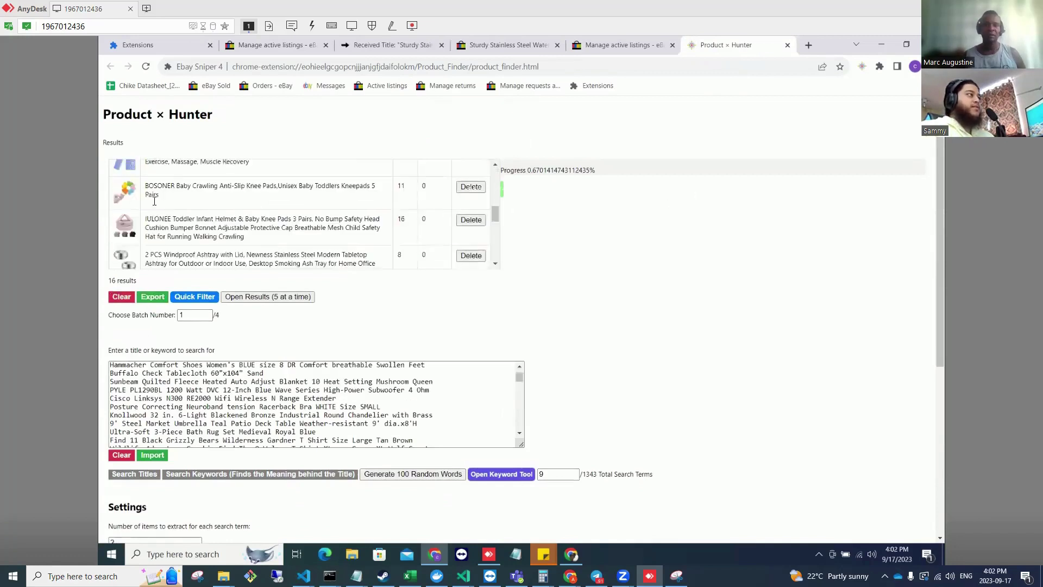
{"action": "scroll", "coordinate": [122, 235], "scroll_direction": "down", "scroll_amount": 5}
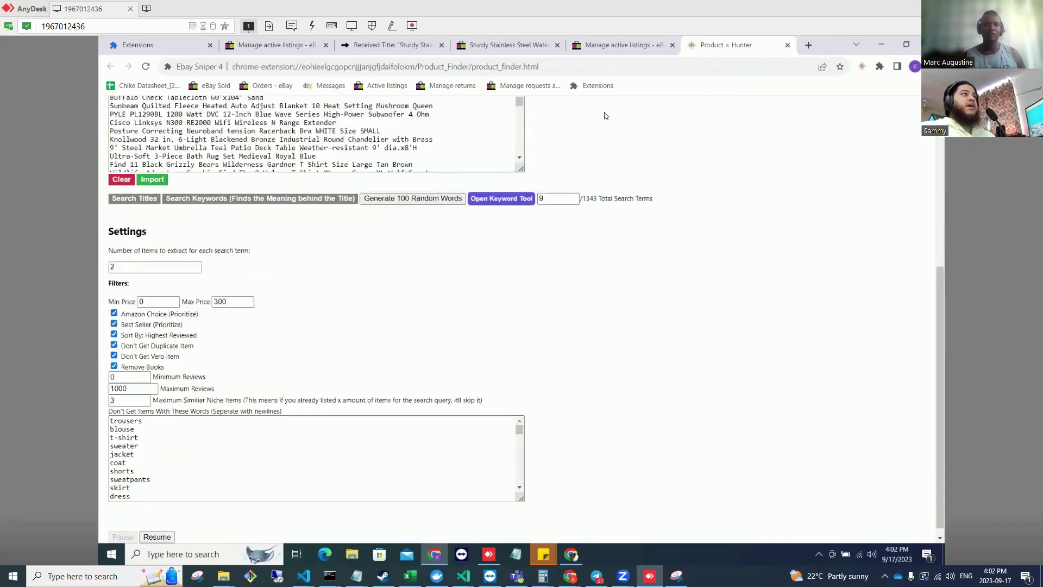
{"action": "scroll", "coordinate": [604, 112], "scroll_direction": "up", "scroll_amount": 5}
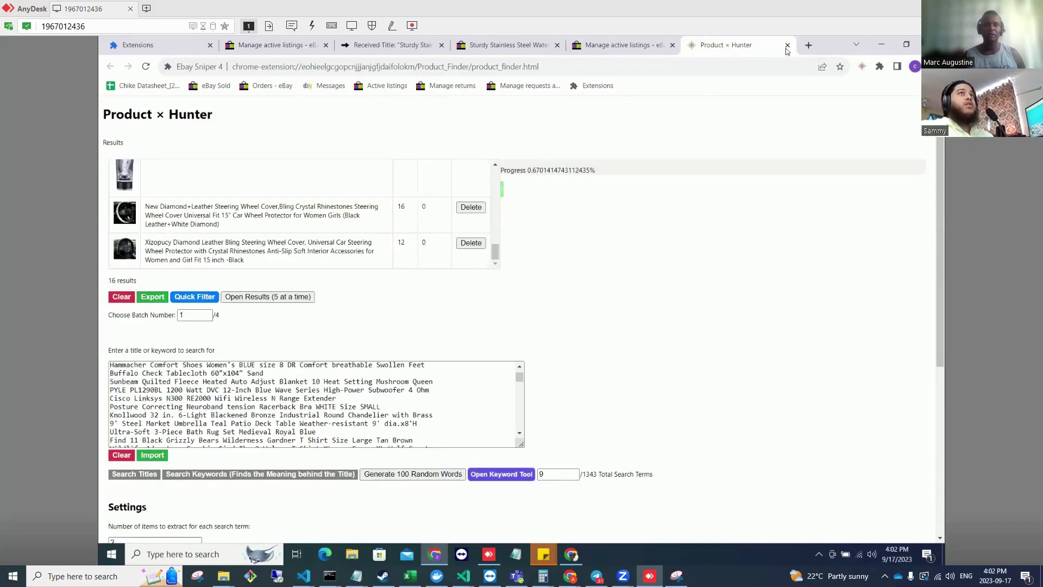
- Close the Product Hunter and open the Bulk Poster from the Ebay Sniper extension
{"action": "left_click", "coordinate": [786, 46]}
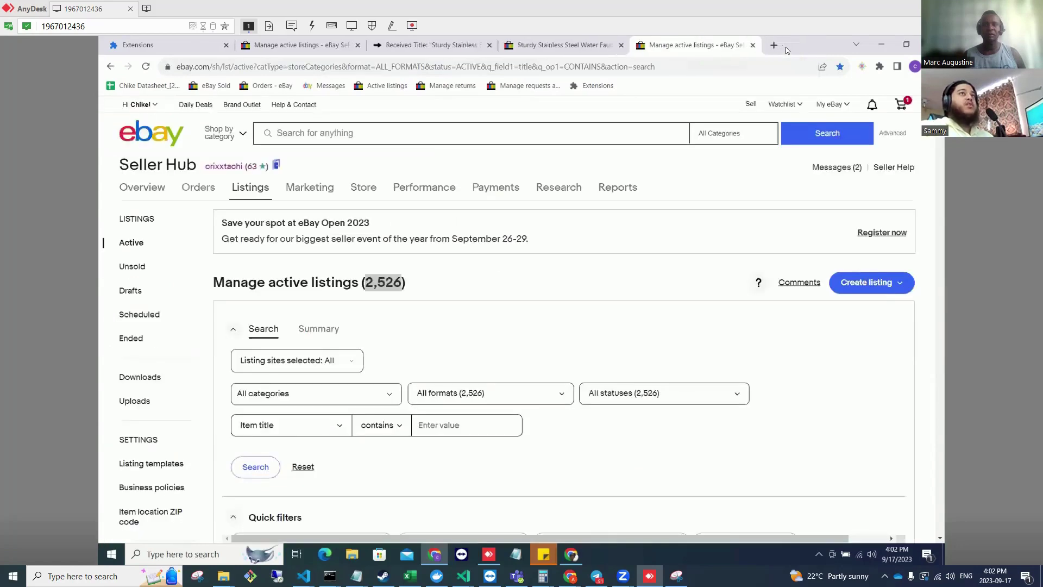
{"action": "left_click", "coordinate": [862, 66]}
{"action": "scroll", "coordinate": [761, 299], "scroll_direction": "down", "scroll_amount": 3}
{"action": "left_click", "coordinate": [750, 367]}
- Close the Amazon product page, the eBay faucet listing and both active-listings pages, keeping Extensions and the Bulk Poster open
{"action": "left_click", "coordinate": [387, 46]}
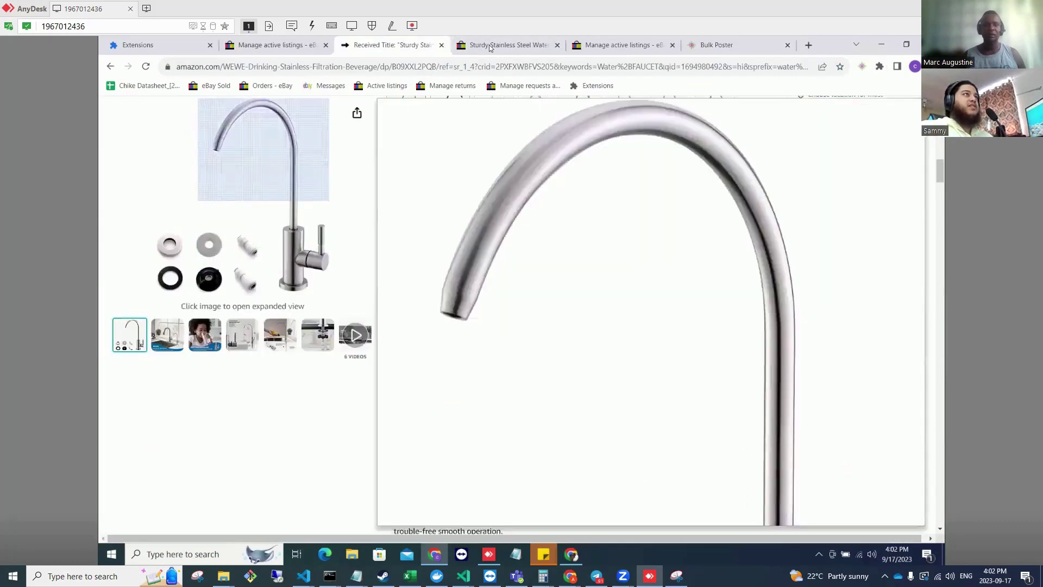
{"action": "left_click", "coordinate": [475, 43]}
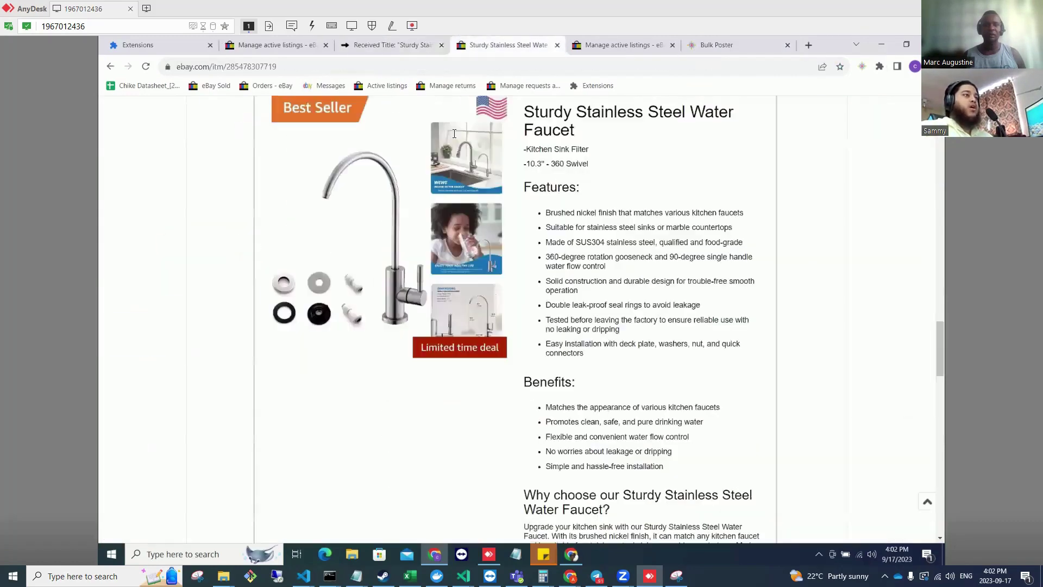
{"action": "left_click", "coordinate": [442, 45]}
{"action": "left_click", "coordinate": [441, 46]}
{"action": "left_click", "coordinate": [442, 45]}
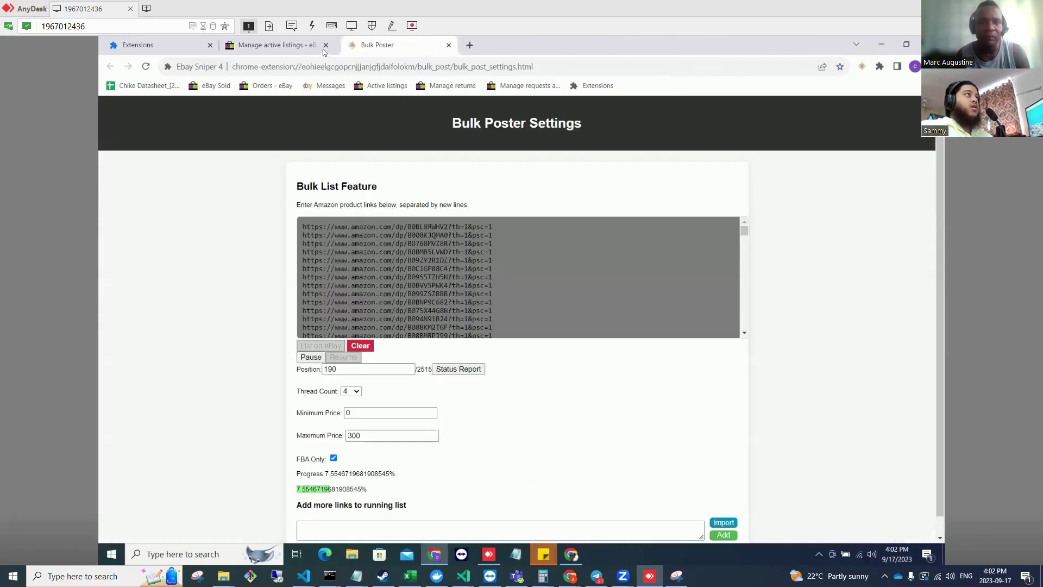
{"action": "left_click", "coordinate": [326, 45]}
- Pause the bulk listing run and start listing the Amazon product links on eBay again
{"action": "left_click", "coordinate": [305, 355]}
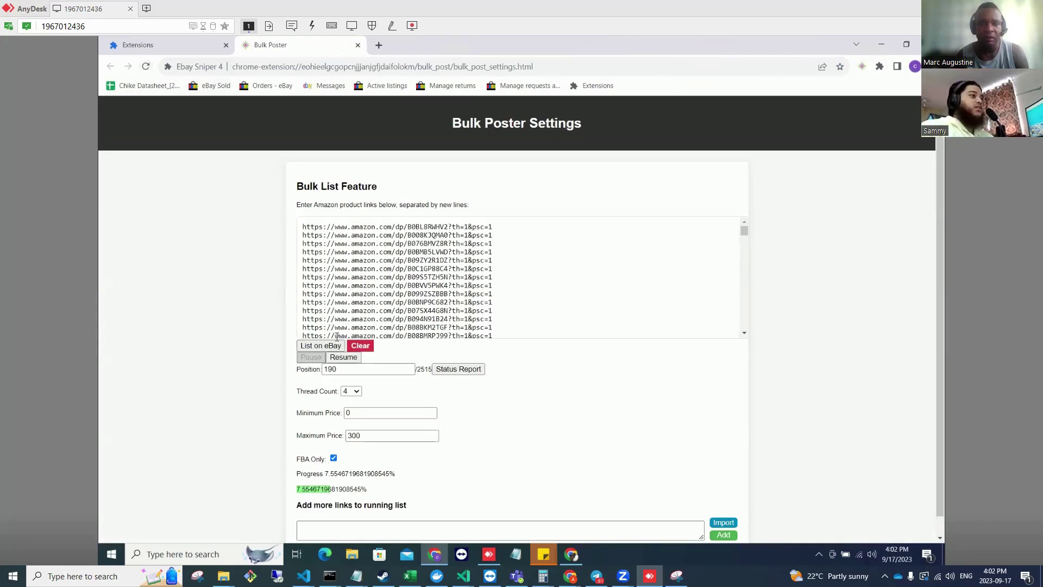
{"action": "left_click", "coordinate": [331, 346]}
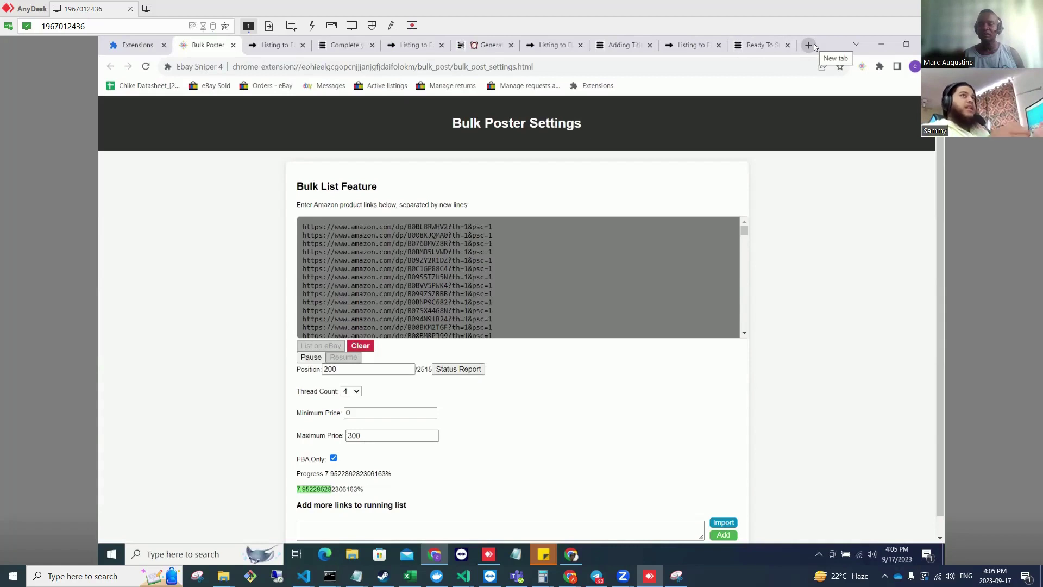
- Open the ecomsniper.io website in a new tab and go to its Dropship Mastery Course page
{"action": "left_click", "coordinate": [808, 45]}
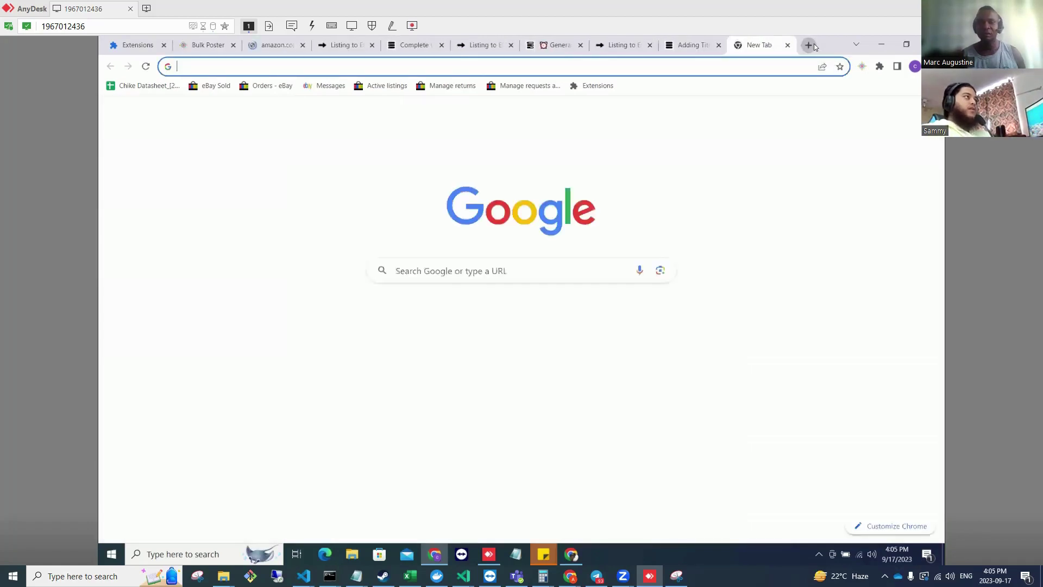
{"action": "type", "text": "ec"}
{"action": "key", "text": "Return"}
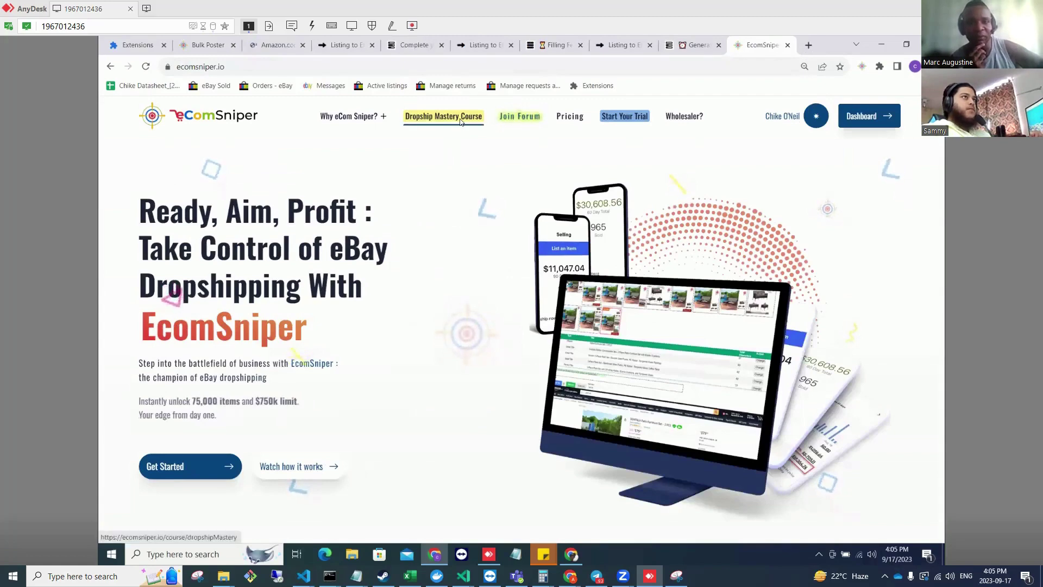
{"action": "left_click", "coordinate": [461, 122]}
- Skim the course page down to the Course Curriculum and highlight the module on creating an eBay account with high limits
{"action": "scroll", "coordinate": [466, 173], "scroll_direction": "down", "scroll_amount": 3}
{"action": "scroll", "coordinate": [466, 173], "scroll_direction": "down", "scroll_amount": 7}
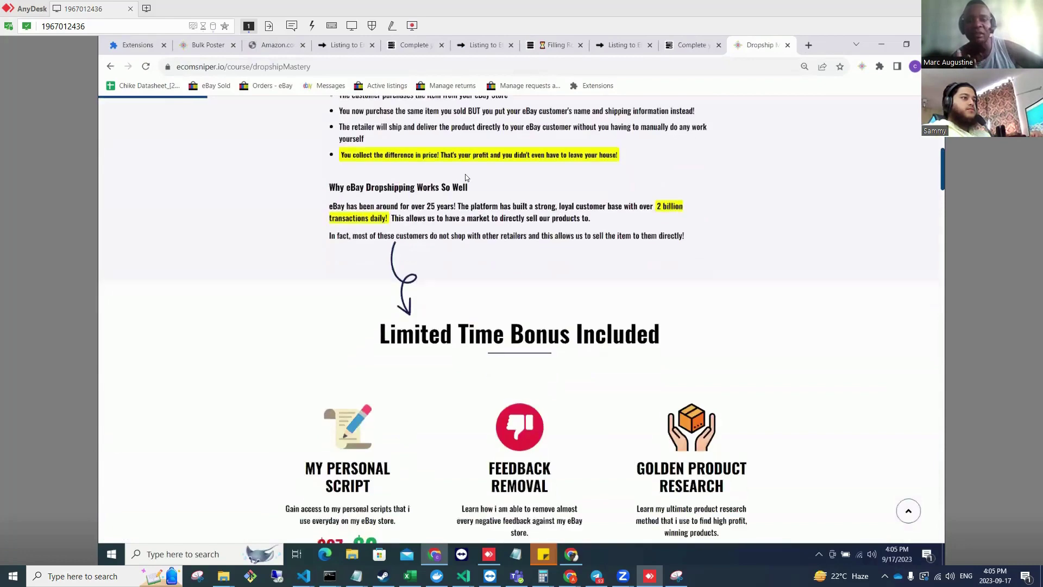
{"action": "scroll", "coordinate": [466, 178], "scroll_direction": "down", "scroll_amount": 14}
{"action": "scroll", "coordinate": [465, 177], "scroll_direction": "down", "scroll_amount": 13}
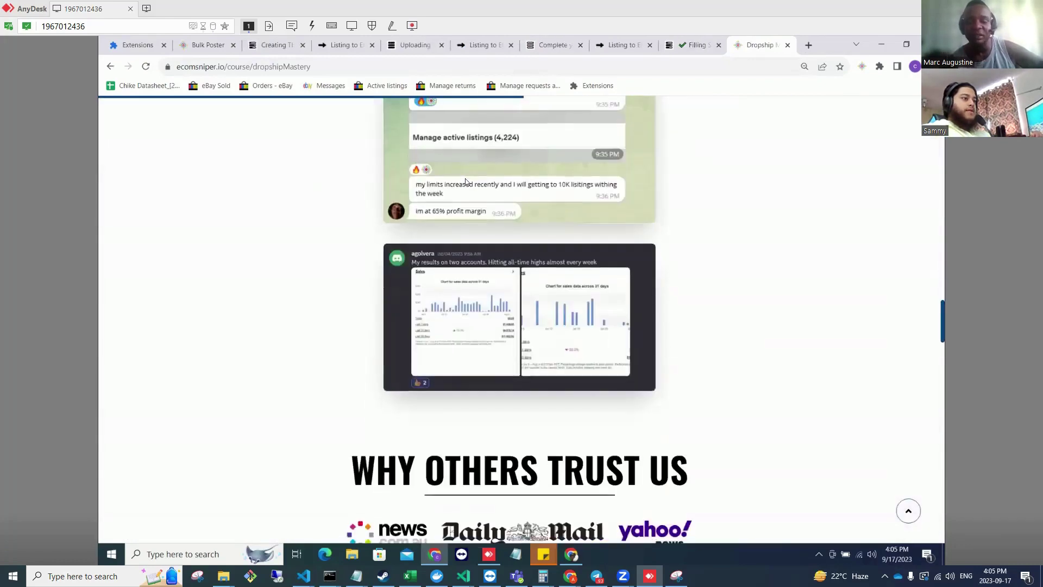
{"action": "scroll", "coordinate": [465, 180], "scroll_direction": "down", "scroll_amount": 9}
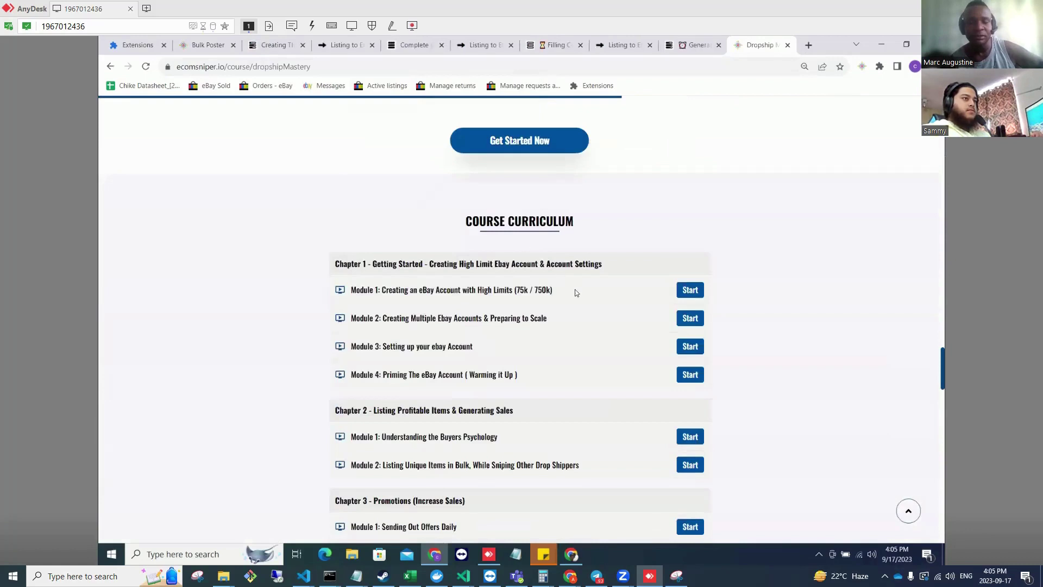
{"action": "left_click_drag", "start_coordinate": [553, 290], "coordinate": [368, 292]}
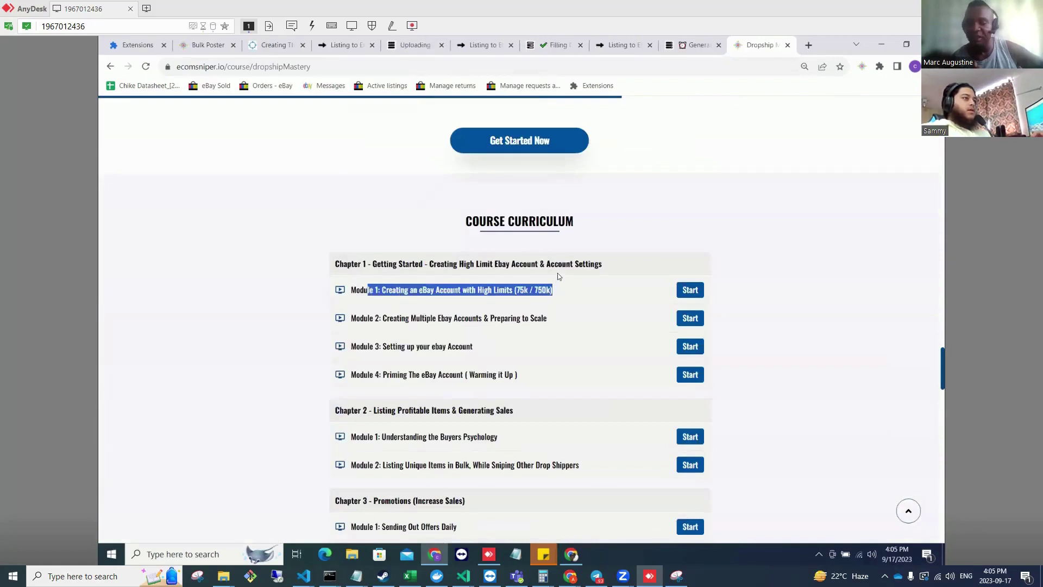
{"action": "left_click", "coordinate": [741, 253]}
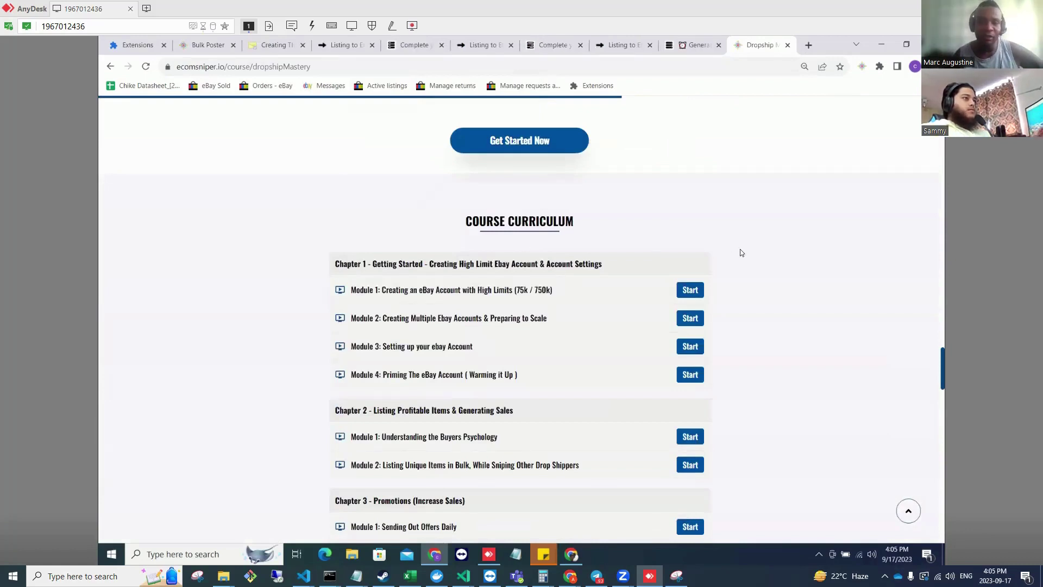
- Read the curriculum through Chapter 6 on returns and refunds, and highlight Chapter 1's first two modules on creating eBay accounts
{"action": "scroll", "coordinate": [736, 261], "scroll_direction": "down", "scroll_amount": 1}
{"action": "scroll", "coordinate": [734, 266], "scroll_direction": "down", "scroll_amount": 1}
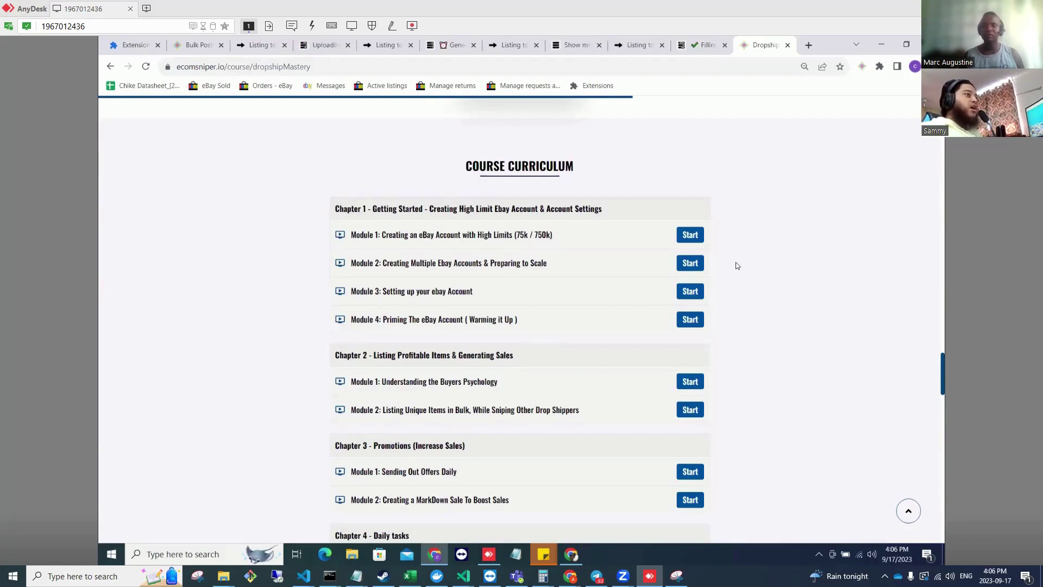
{"action": "scroll", "coordinate": [737, 265], "scroll_direction": "down", "scroll_amount": 6}
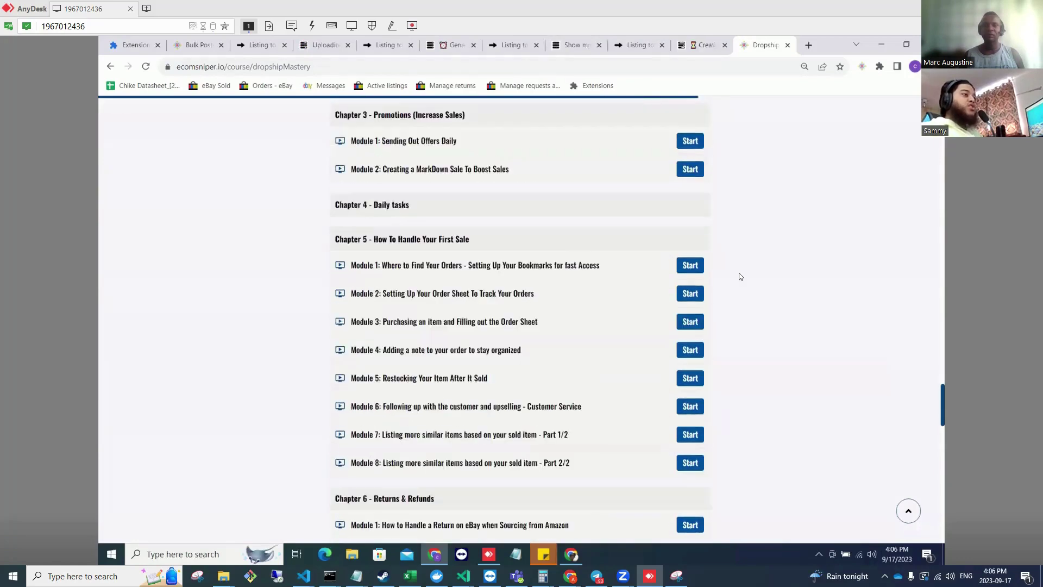
{"action": "scroll", "coordinate": [740, 275], "scroll_direction": "down", "scroll_amount": 2}
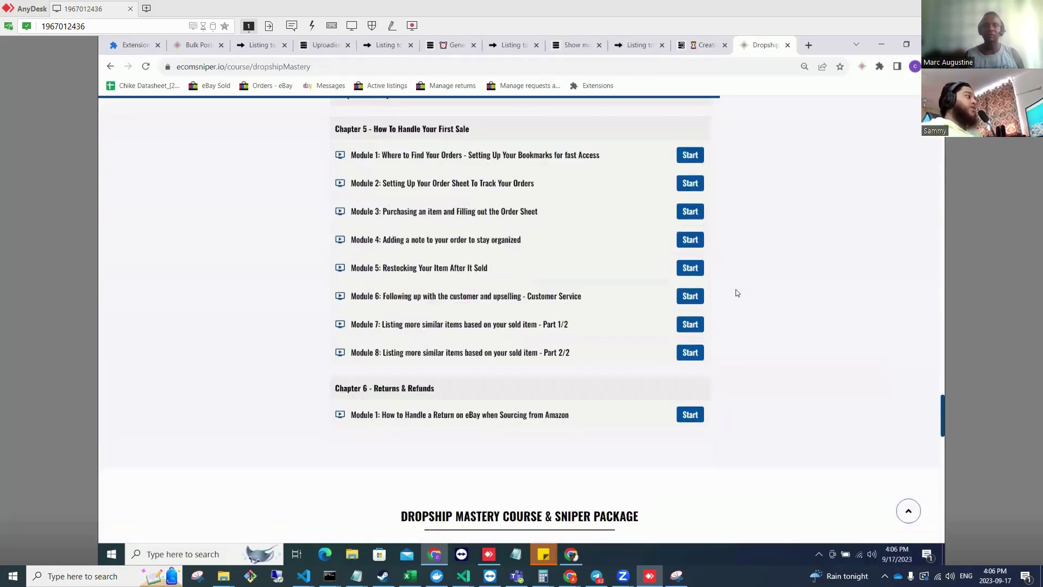
{"action": "scroll", "coordinate": [738, 294], "scroll_direction": "up", "scroll_amount": 11}
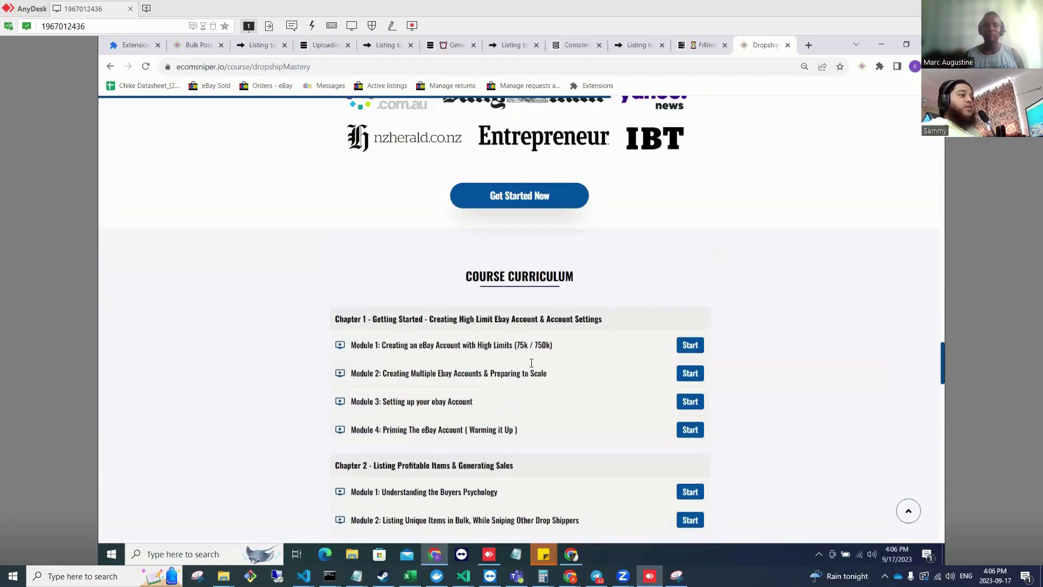
{"action": "triple_click", "coordinate": [395, 353]}
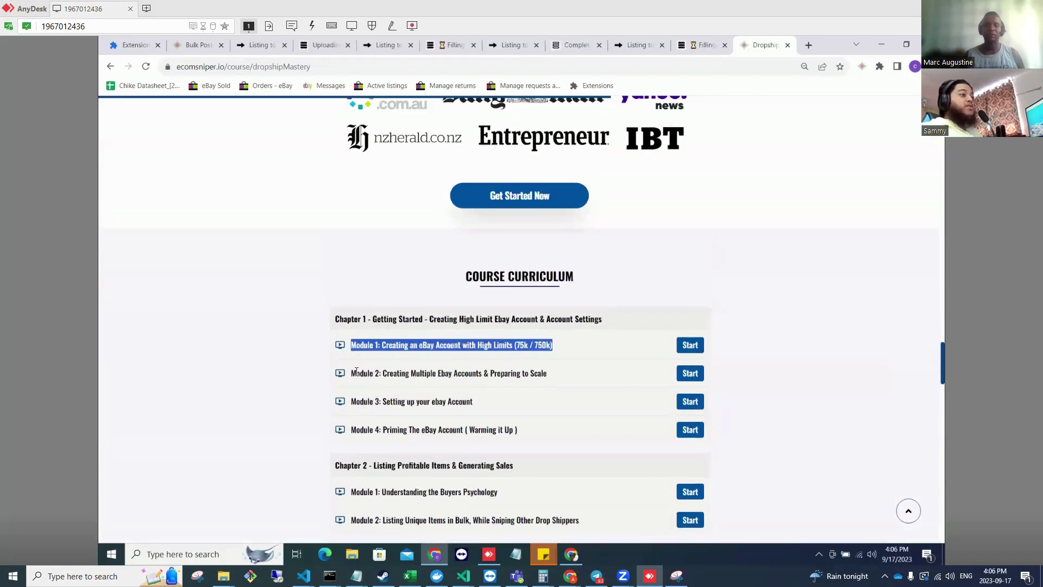
{"action": "triple_click", "coordinate": [521, 375]}
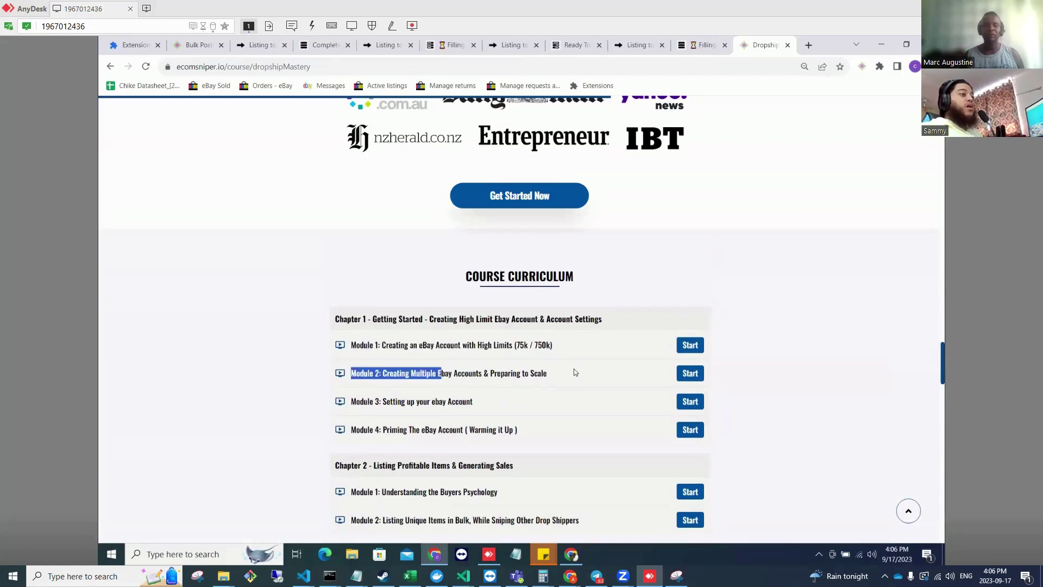